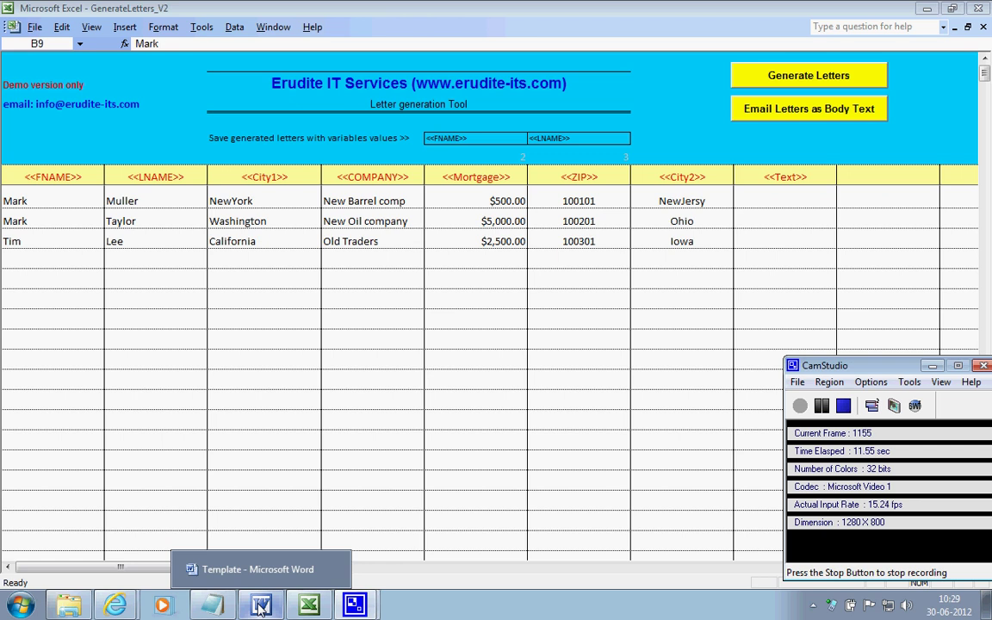
- Bring the Word template forward and look over its Important Notice heading
left_click(228, 517)
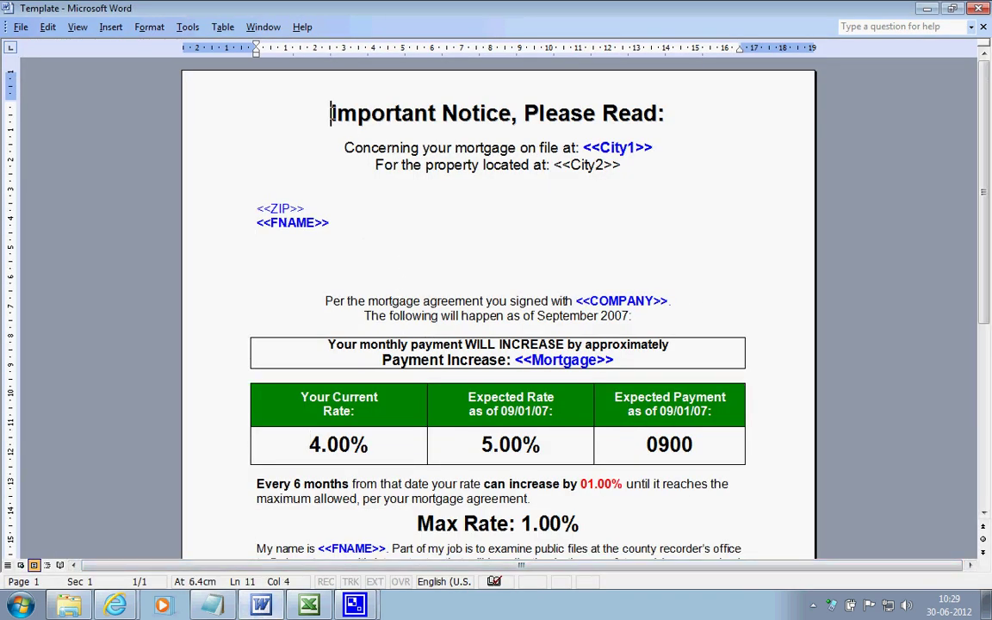
left_click_drag(331, 113, 489, 115)
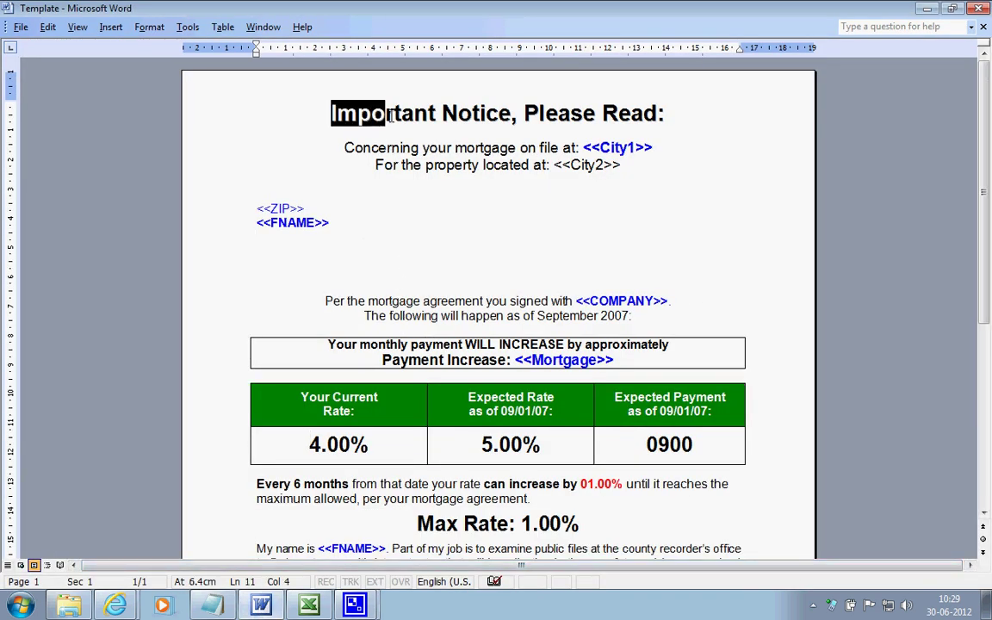
left_click(422, 148)
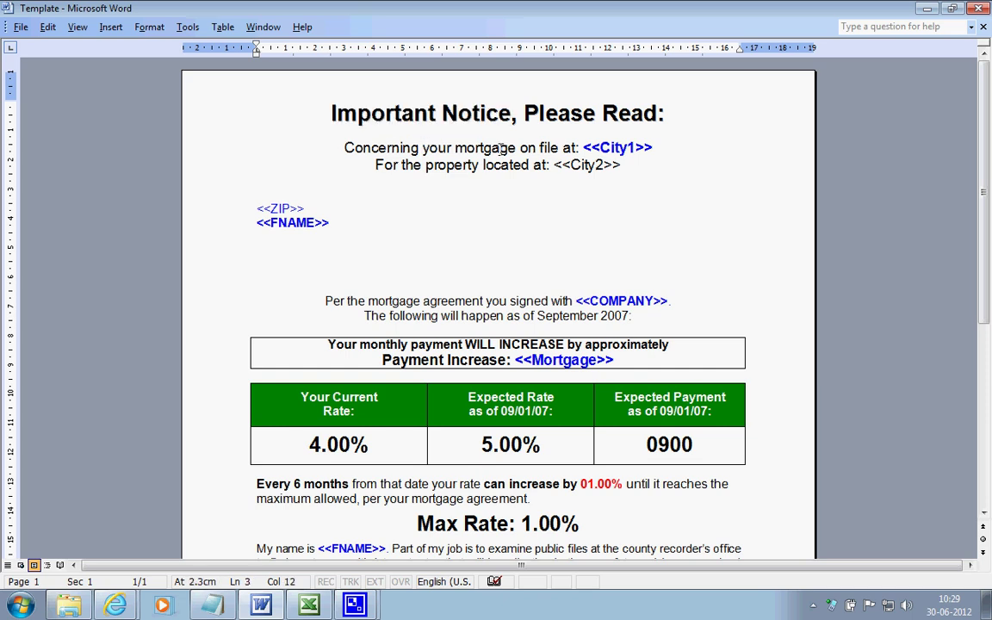
scroll(388, 194, "down", 5)
scroll(396, 198, "down", 2)
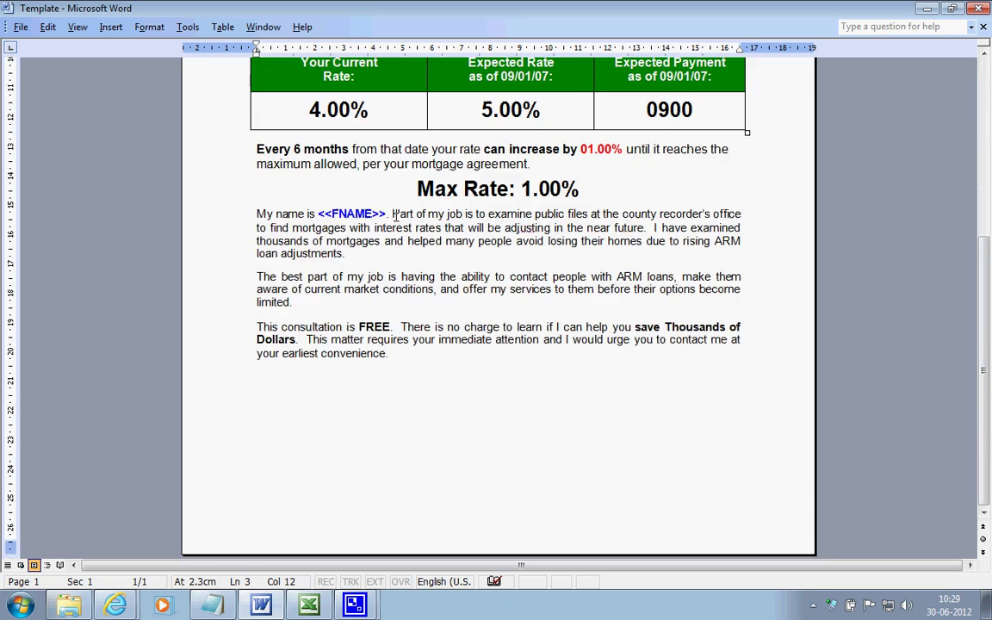
scroll(443, 228, "up", 4)
scroll(441, 230, "up", 3)
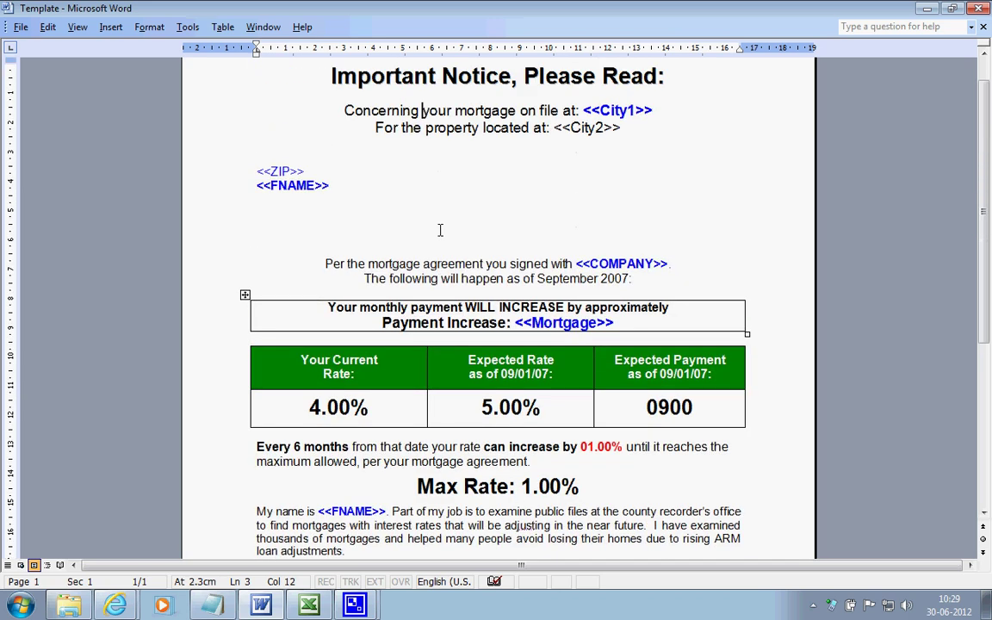
scroll(444, 225, "up", 1)
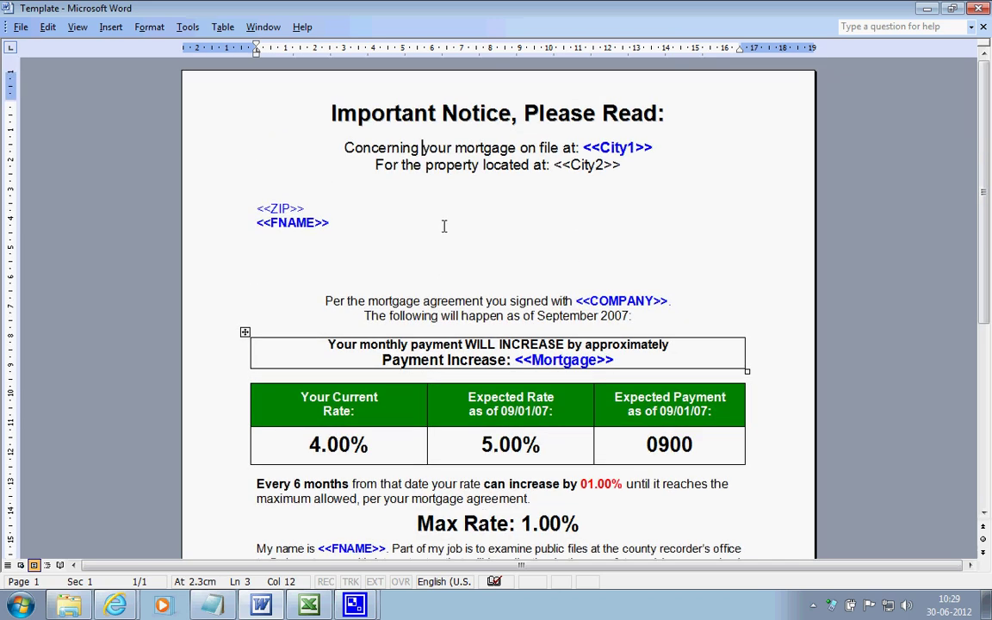
- Point out the <<City1>>, <<City2>>, <<COMPANY>>, <<Mortgage>> and <<FNAME>> placeholders, then return to Excel
left_click_drag(583, 148, 655, 148)
left_click(577, 165)
left_click(608, 302)
left_click(568, 360)
scroll(333, 439, "down", 3)
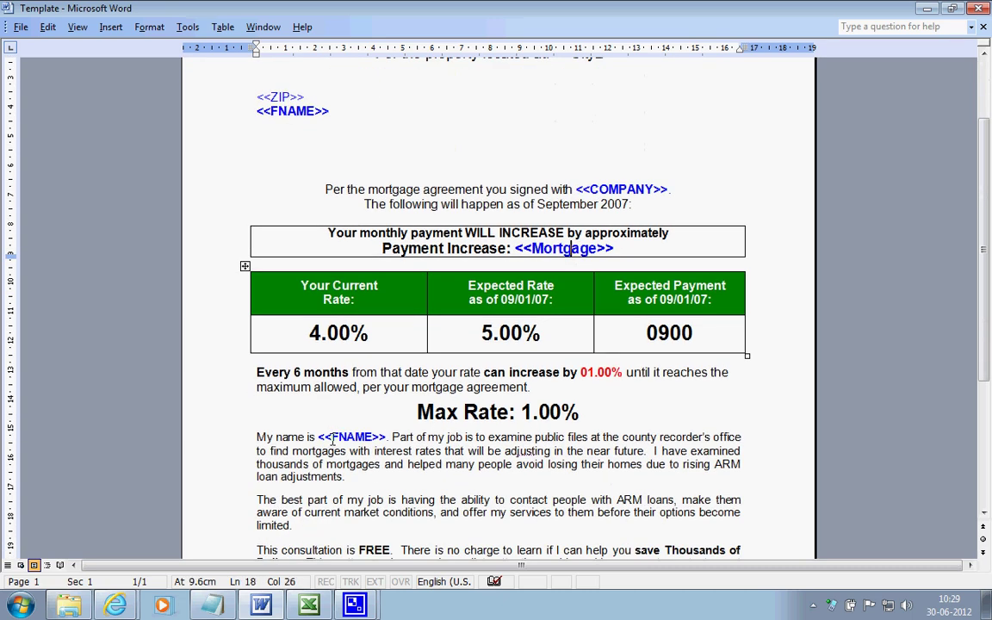
left_click_drag(333, 440, 257, 437)
left_click(345, 437)
left_click(412, 388)
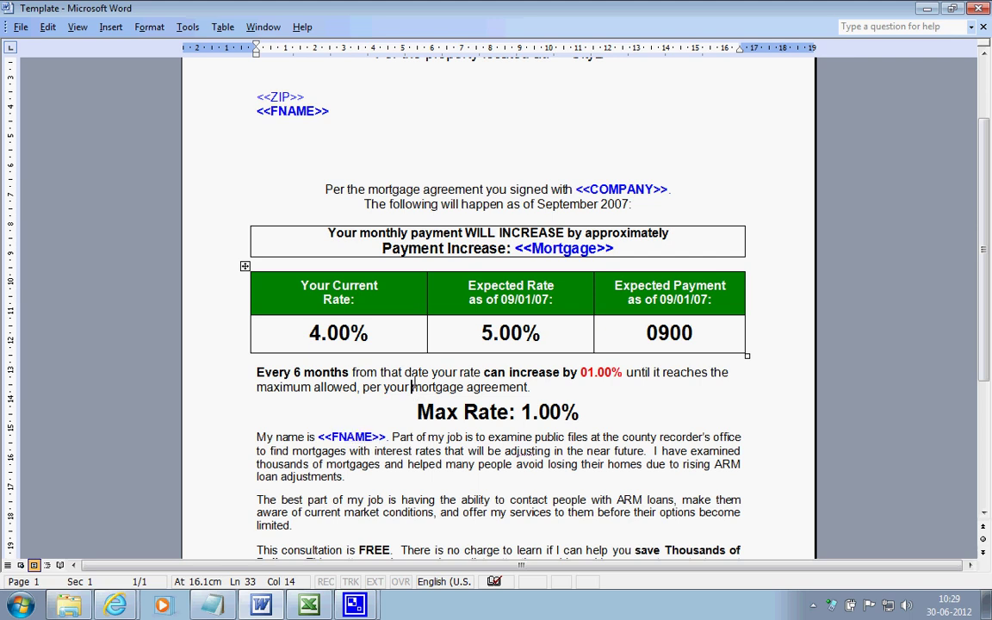
left_click(412, 373)
scroll(434, 366, "up", 3)
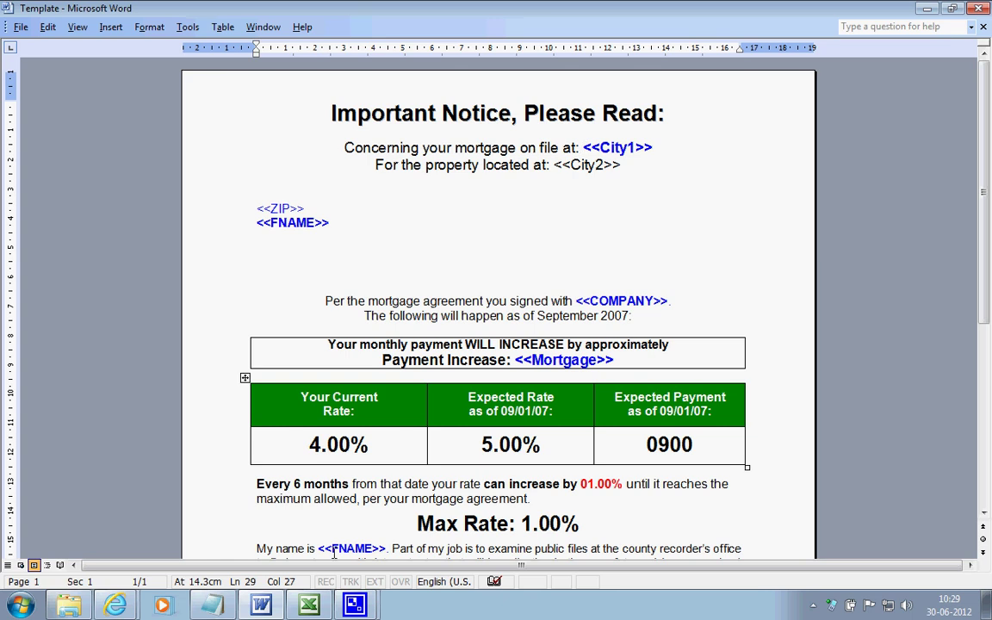
key("alt+Tab")
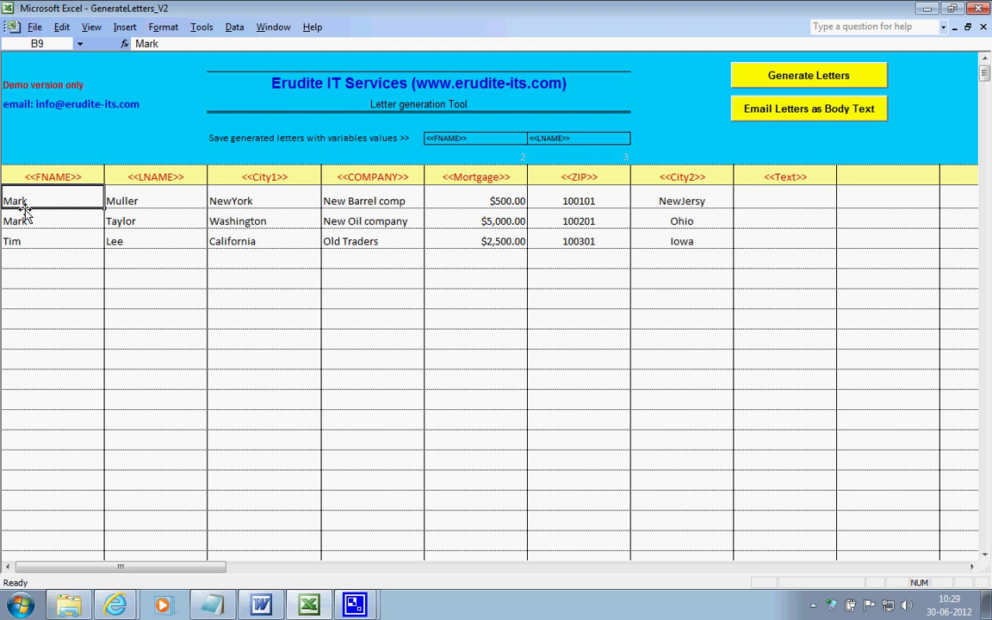
left_click(127, 200)
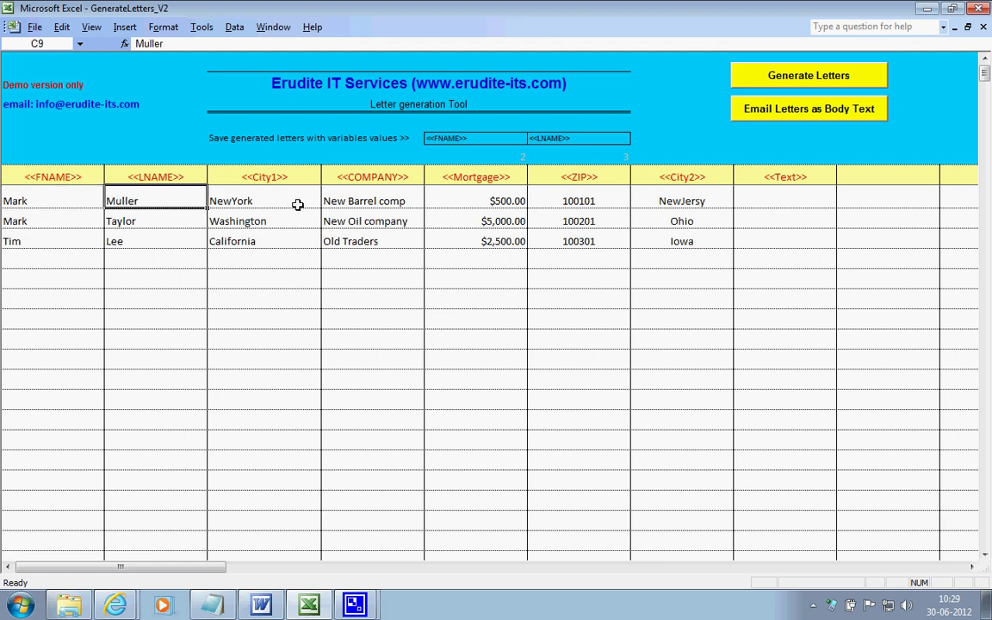
left_click(267, 201)
left_click(478, 200)
left_click(579, 201)
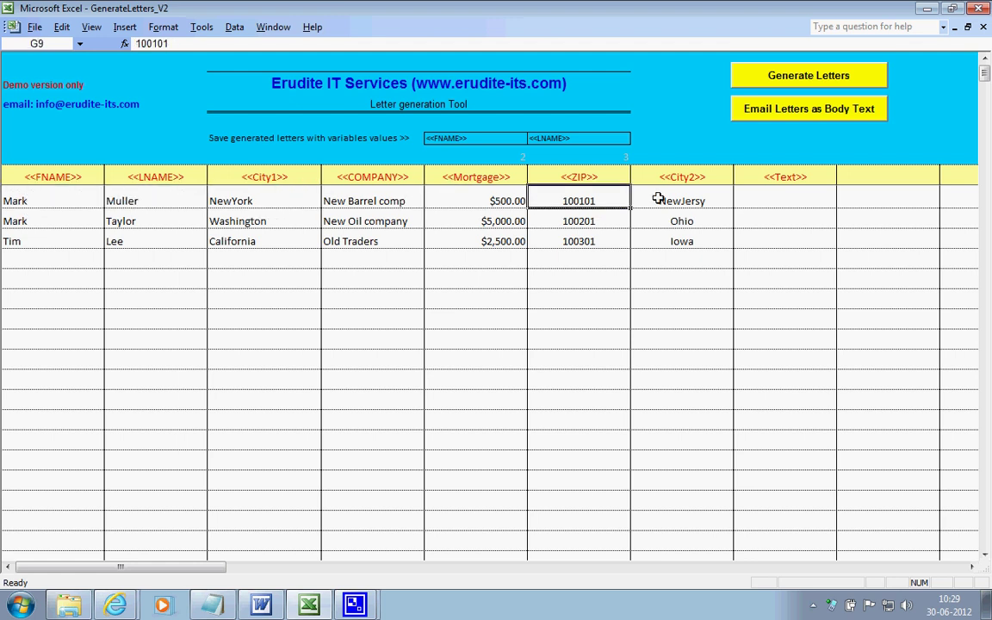
left_click(689, 201)
left_click(759, 201)
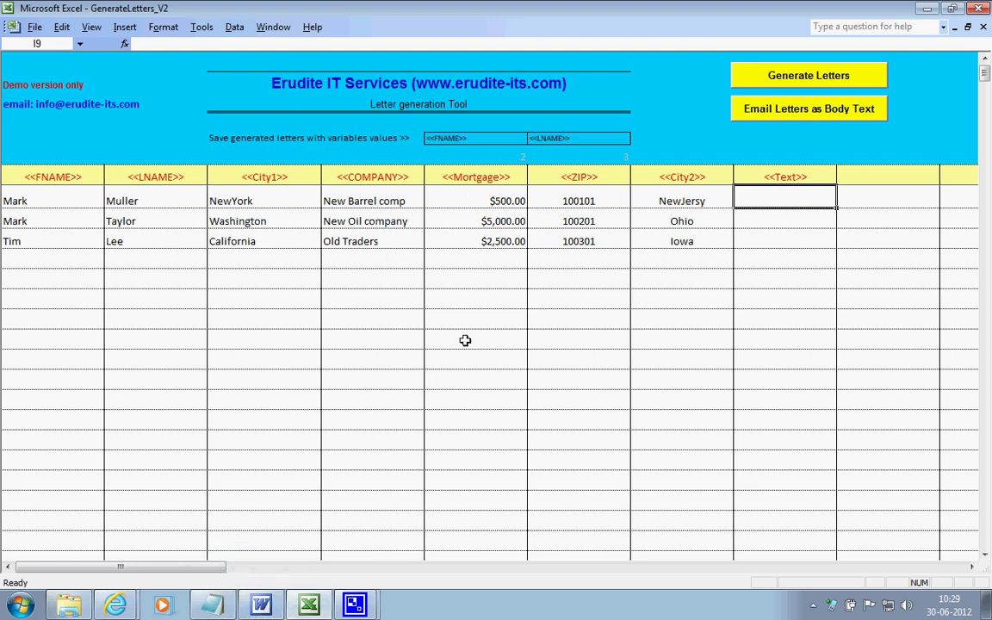
- Switch to the Word template and scroll through its body text and back to the top
key("alt+Tab")
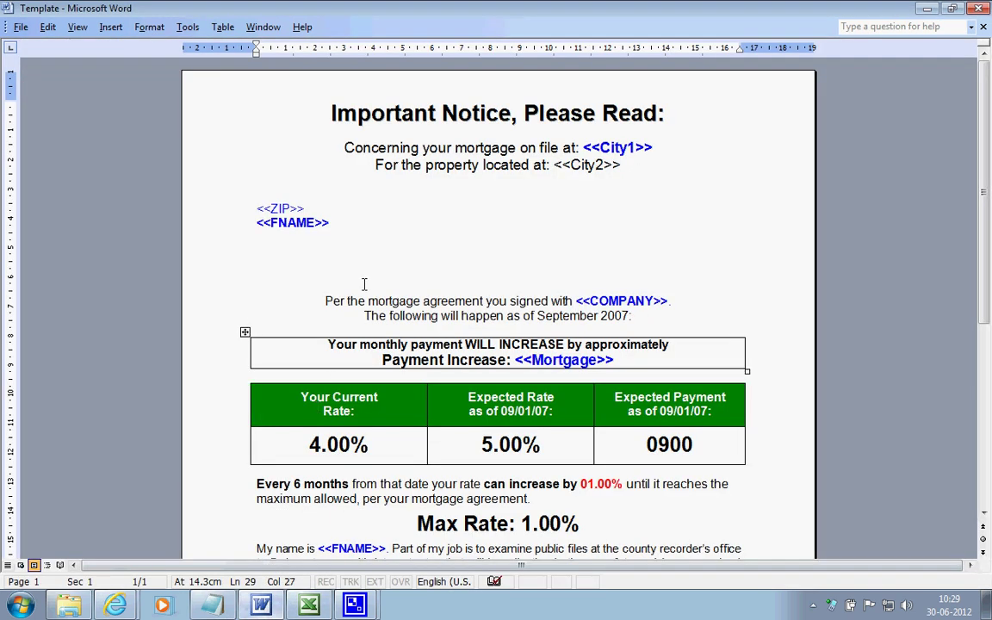
left_click(365, 302)
scroll(468, 334, "down", 3)
scroll(469, 334, "down", 3)
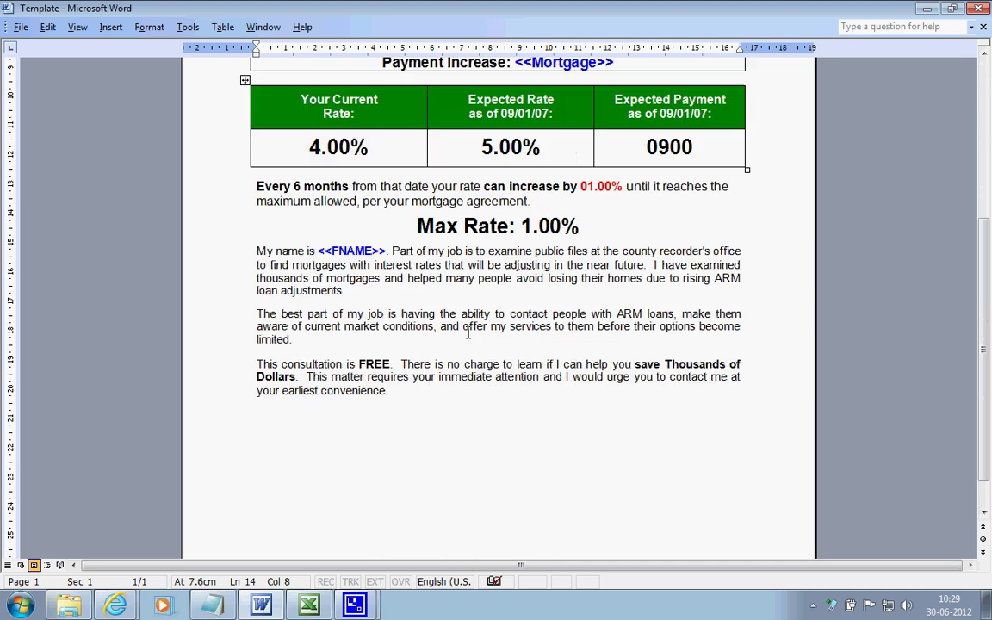
scroll(468, 334, "up", 2)
scroll(469, 335, "up", 4)
scroll(464, 336, "up", 1)
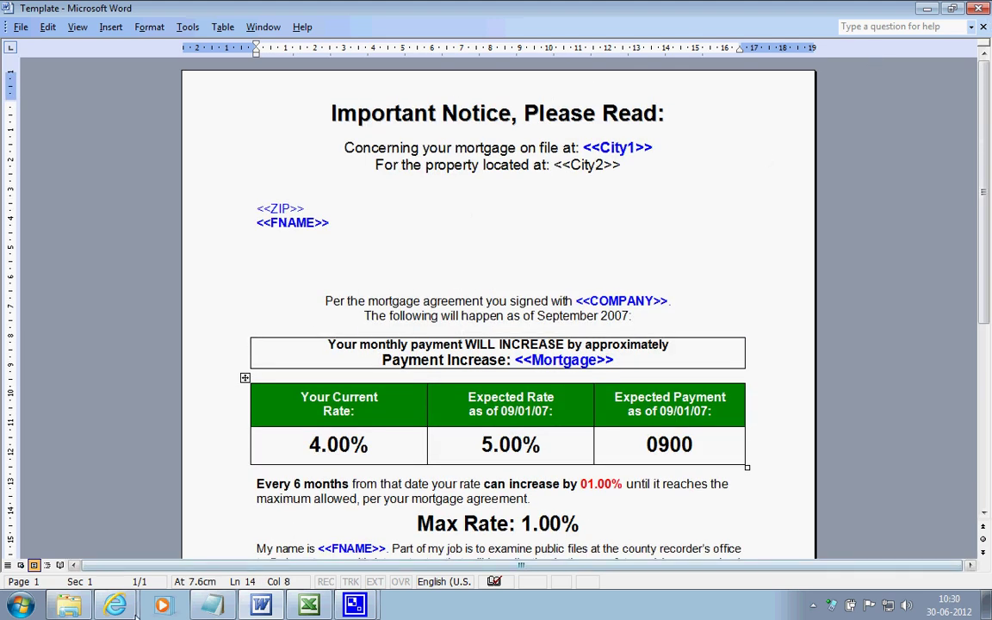
- Browse from the Generate Letters - V2 folder into Template and back
left_click(60, 605)
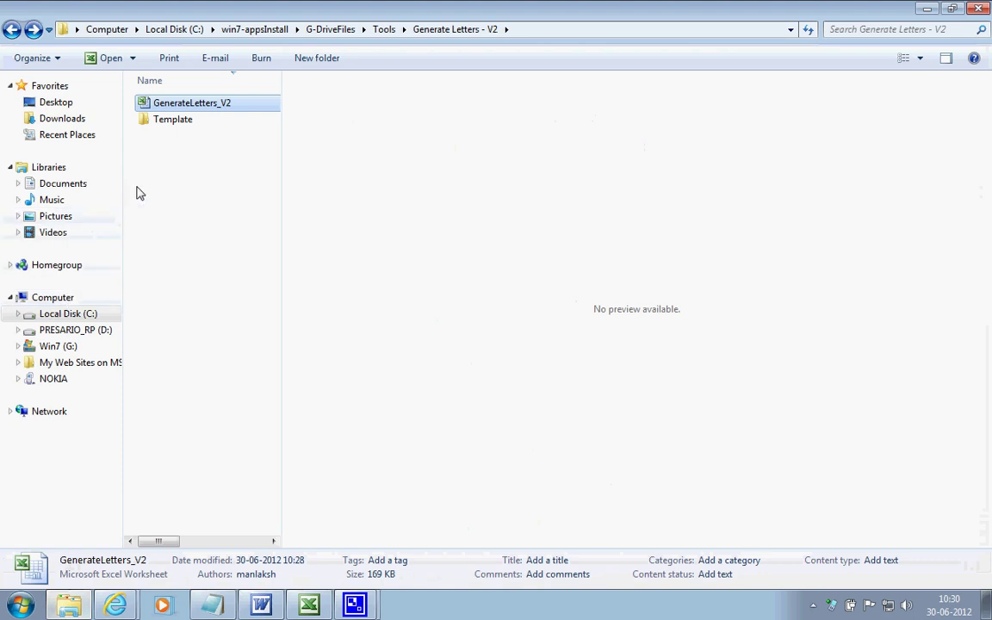
left_click(157, 122)
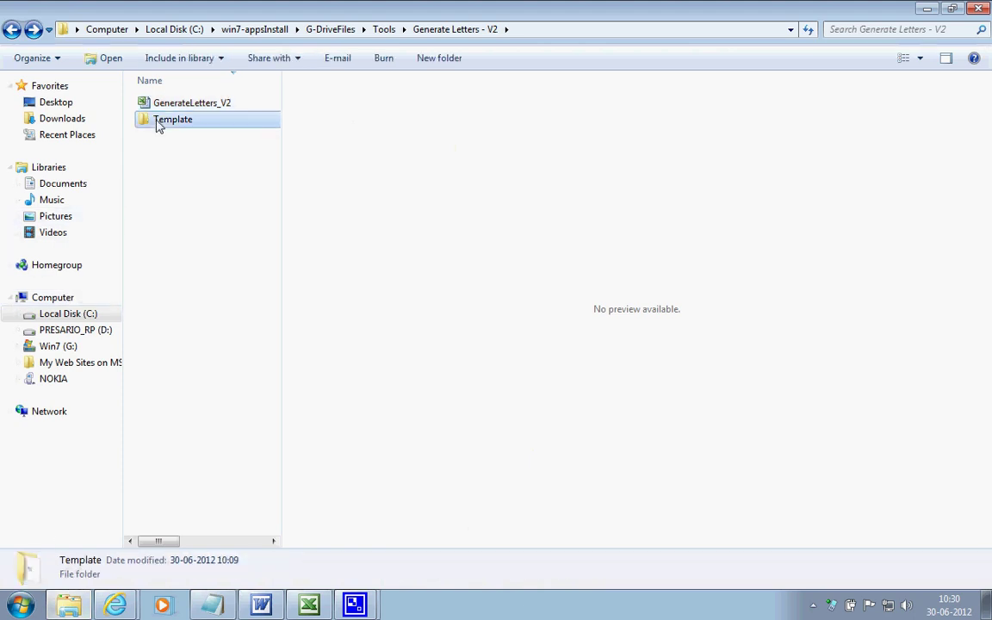
double_click(157, 126)
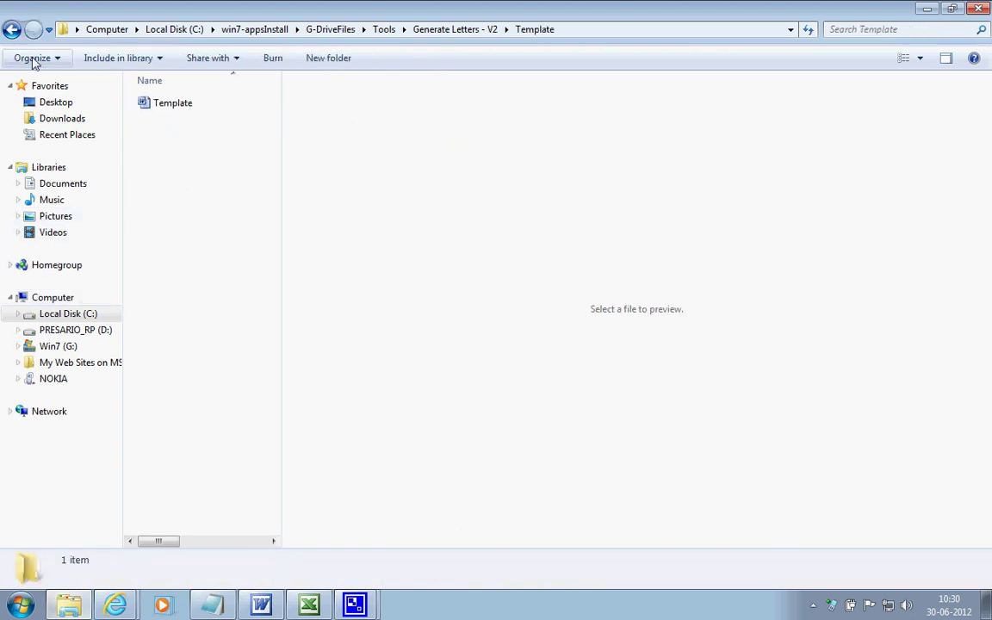
left_click(171, 107)
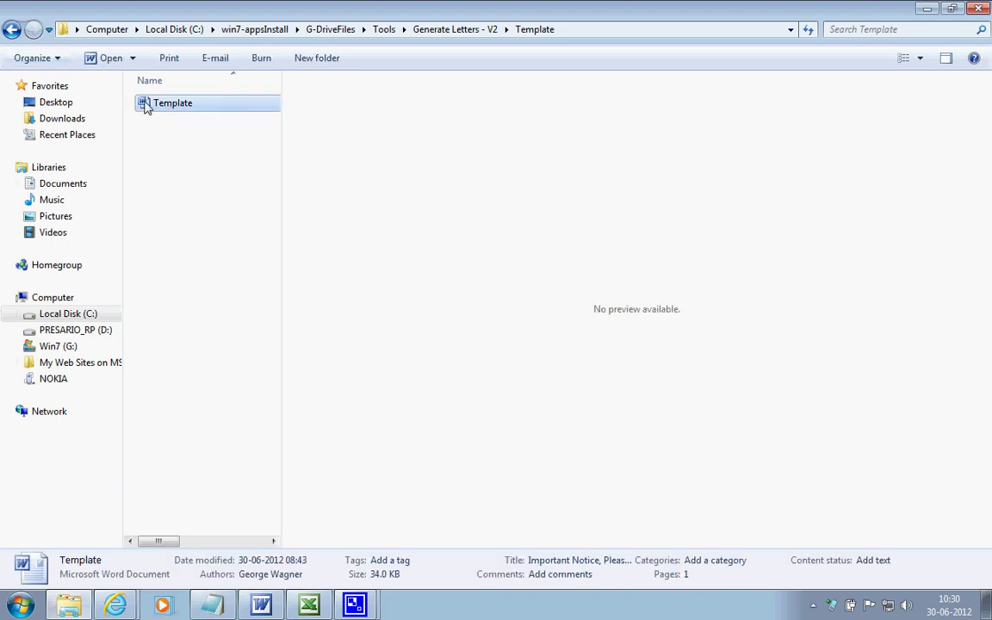
left_click(12, 29)
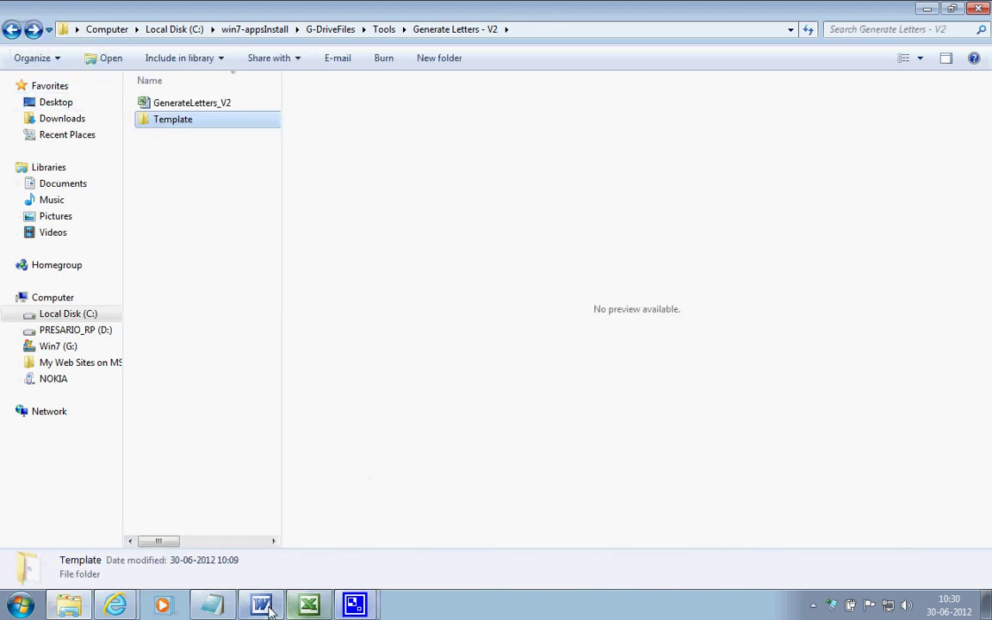
- Close the template document and exit Word, then select the GenerateLetters_V2 workbook
left_click(353, 603)
left_click(984, 28)
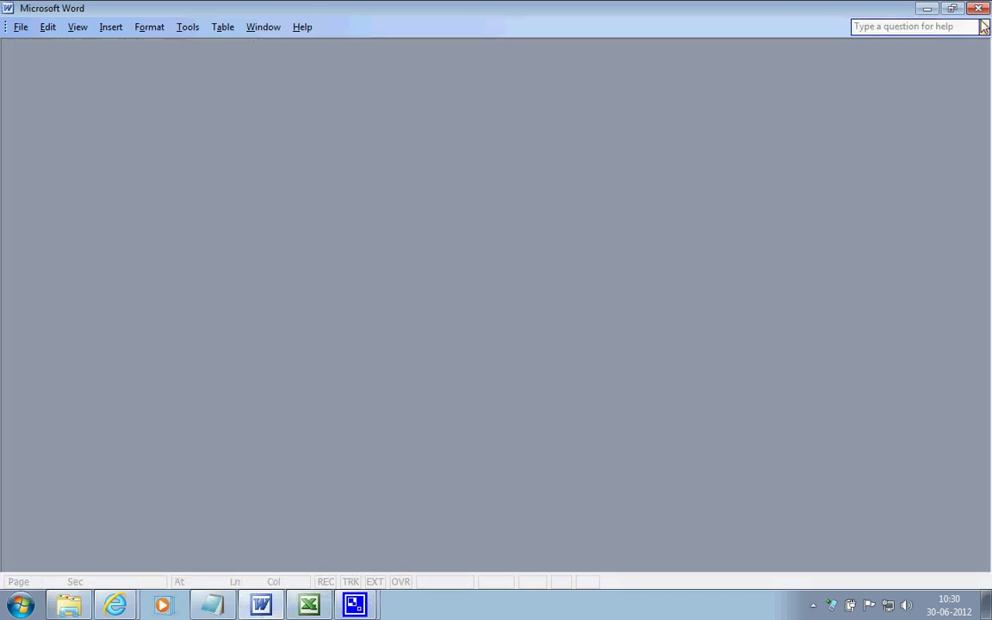
left_click(979, 8)
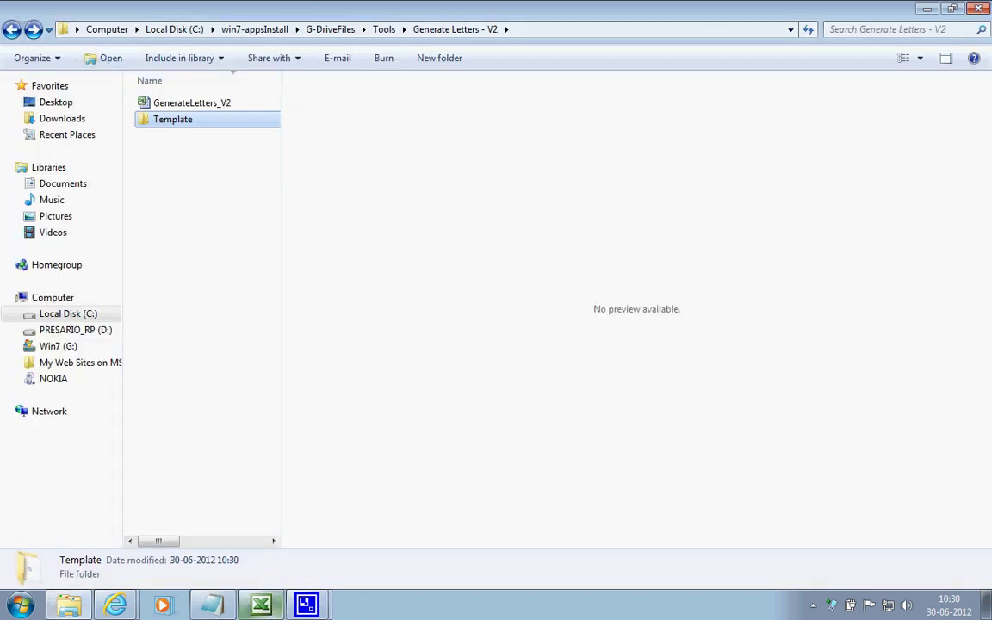
left_click(163, 102)
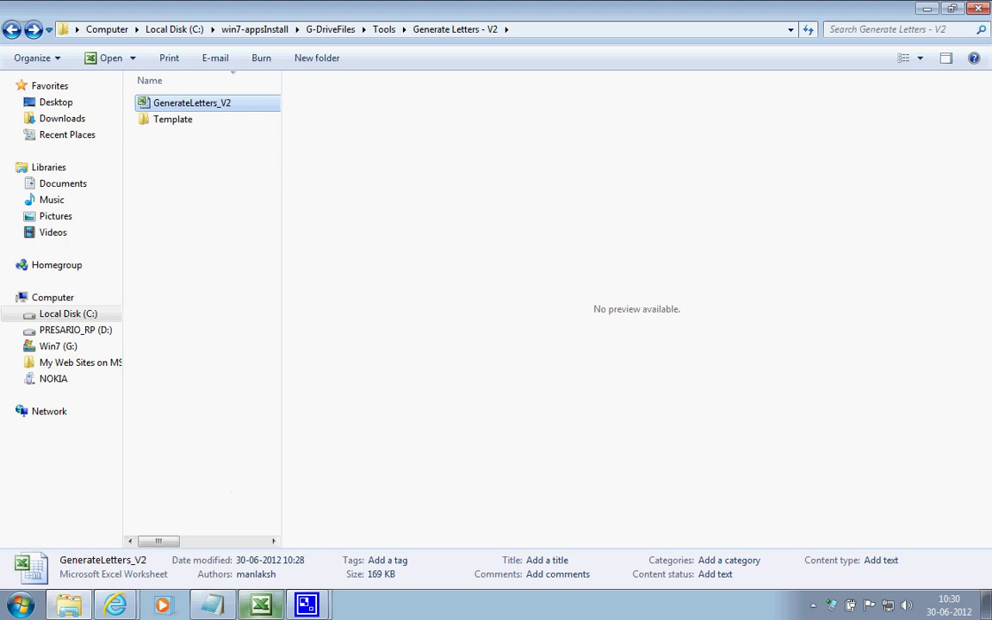
key("Return")
left_click_drag(18, 206, 748, 212)
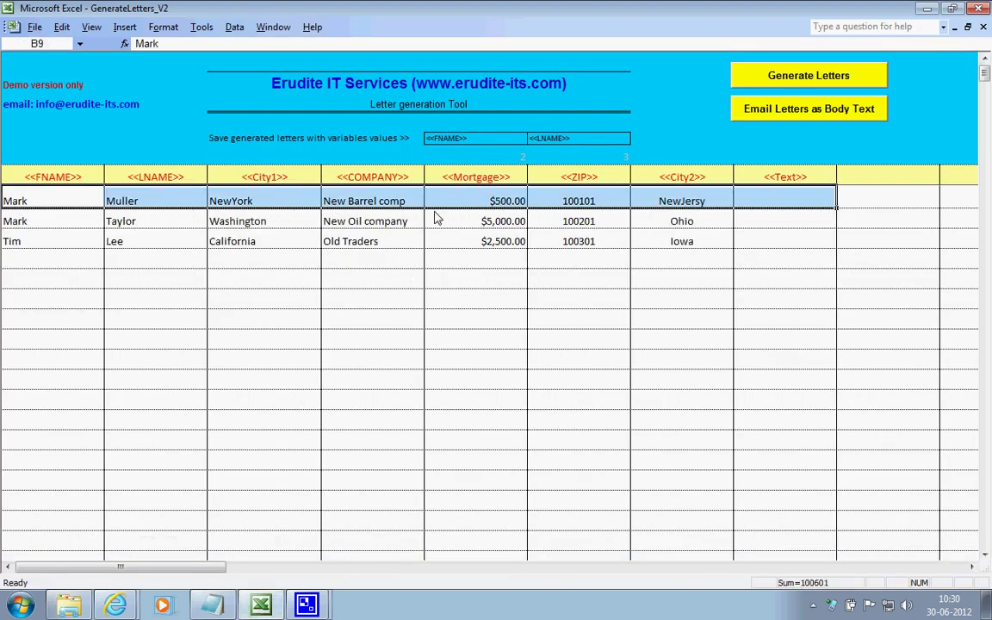
left_click_drag(26, 221, 758, 223)
left_click_drag(41, 243, 746, 247)
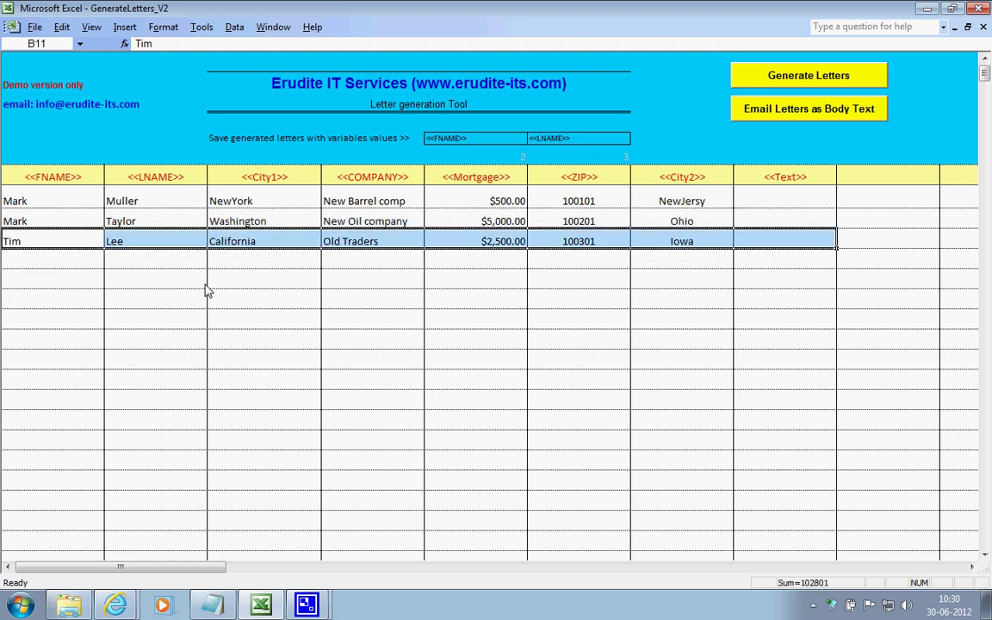
mouse_move(9, 259)
left_mouse_down()
mouse_move(810, 297)
mouse_move(797, 520)
left_mouse_up()
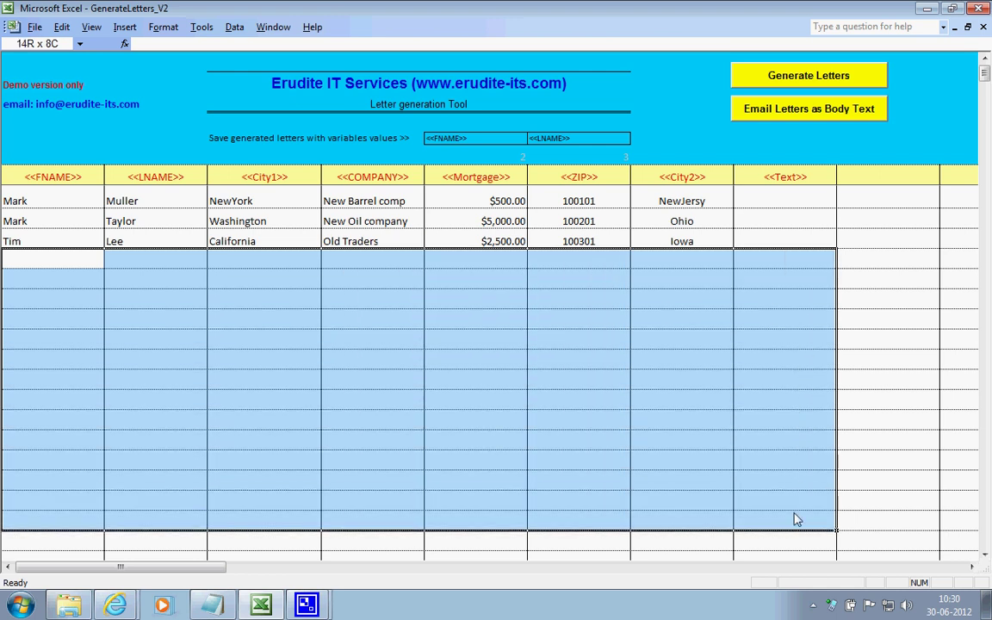
left_click(31, 205)
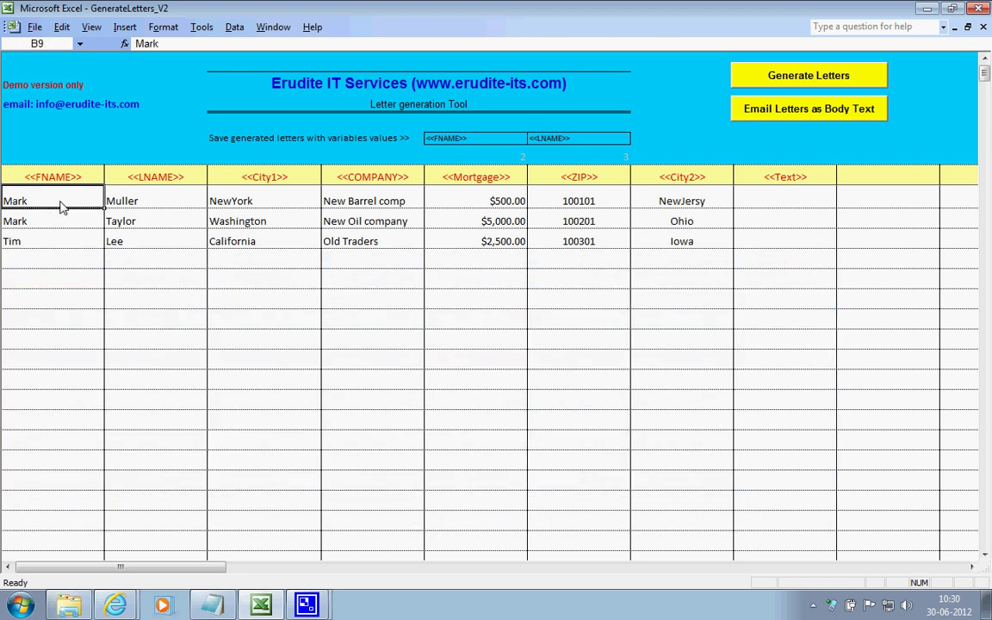
left_click_drag(61, 207, 700, 201)
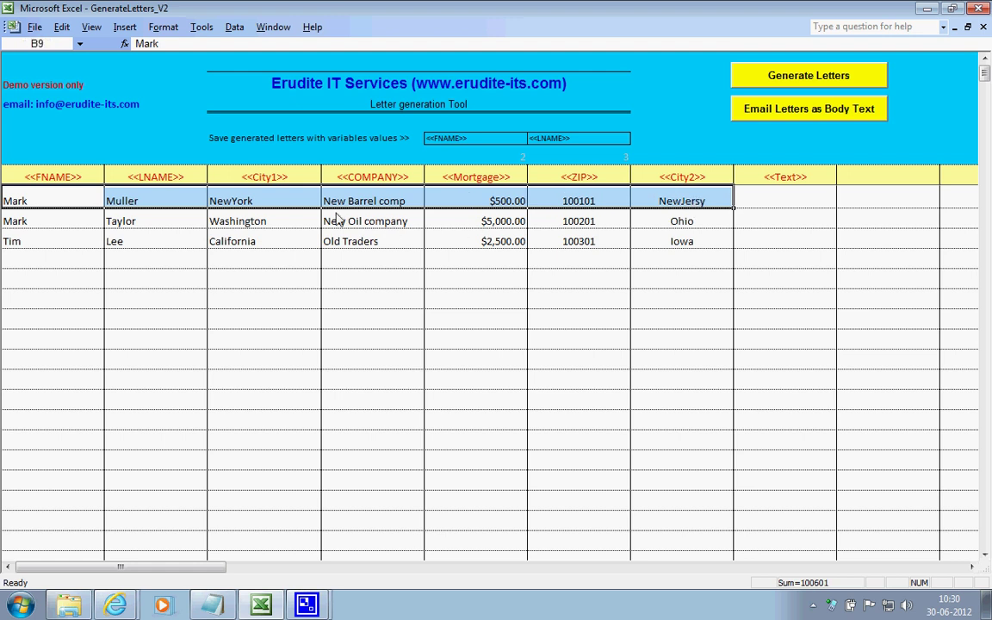
left_click(67, 226)
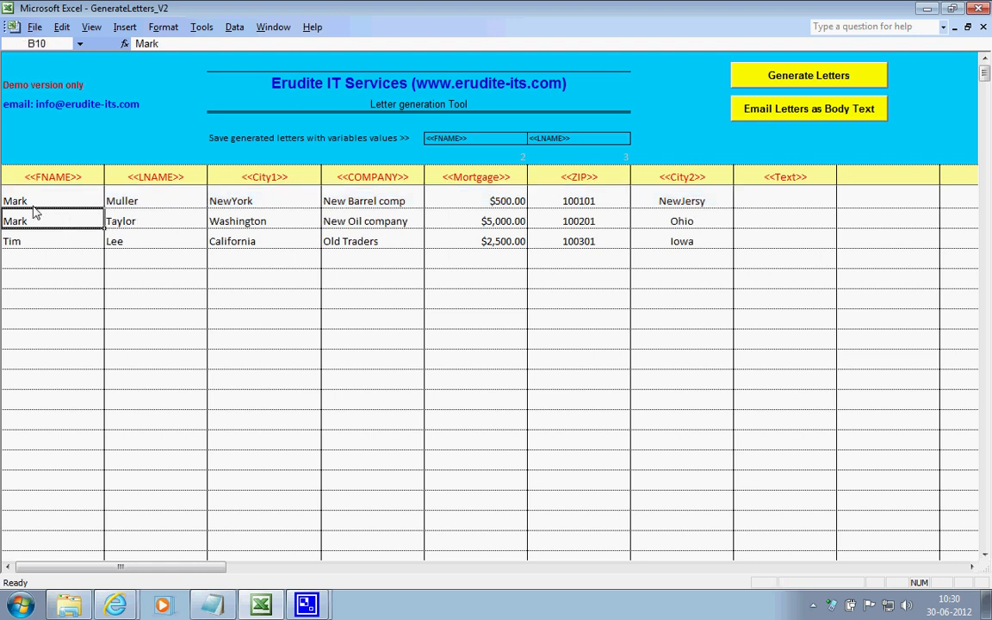
left_click_drag(29, 206, 41, 239)
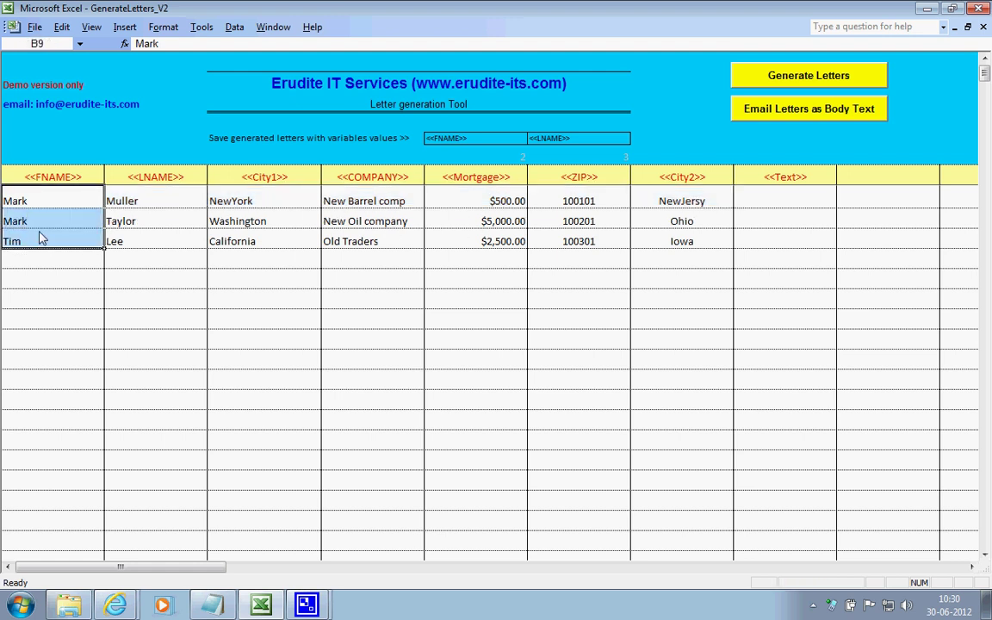
left_click(121, 200)
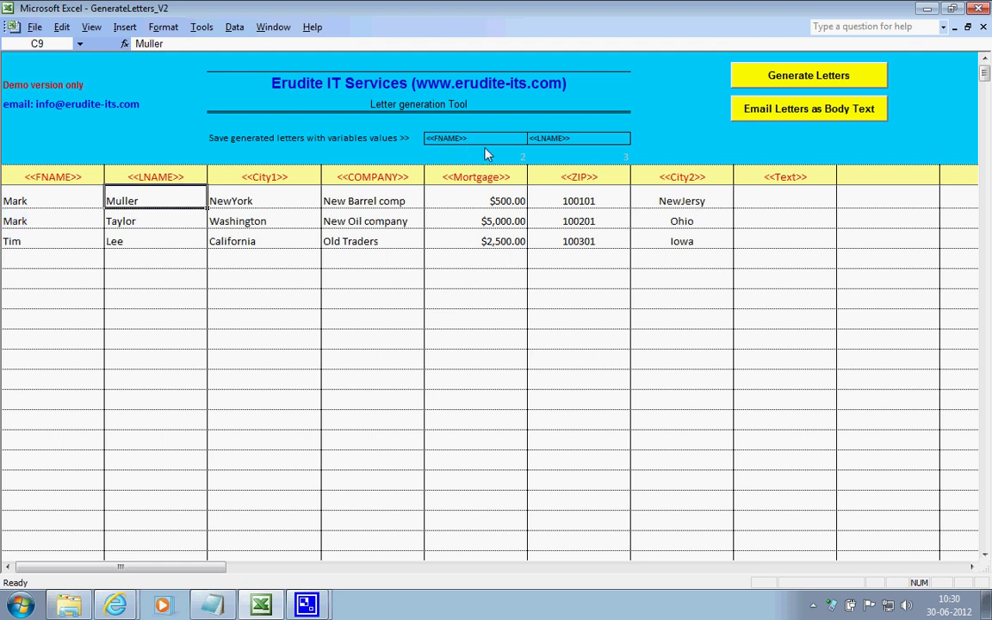
left_click(36, 203)
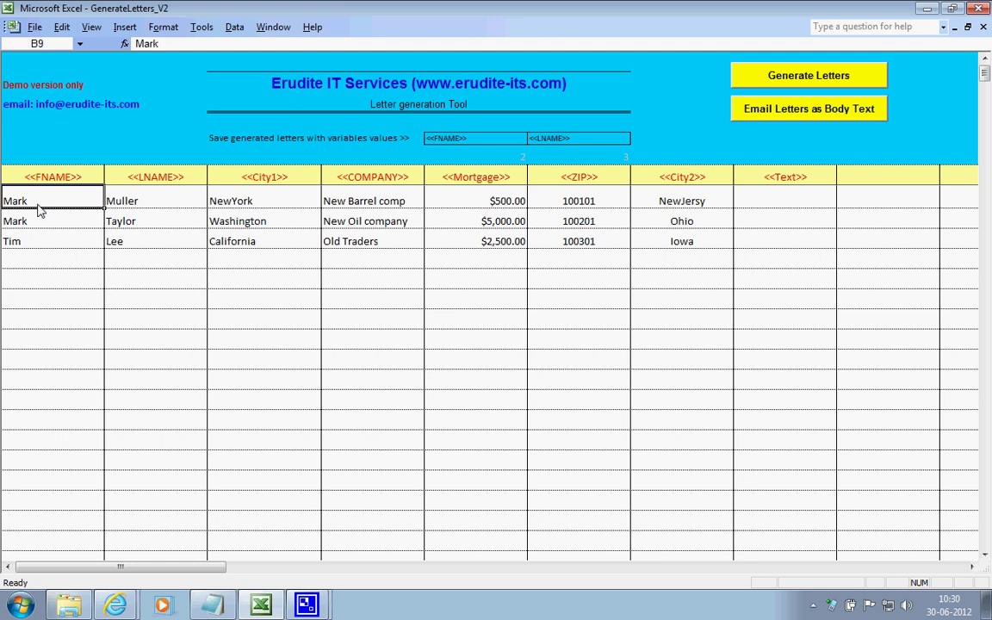
left_click(504, 140)
left_click(533, 139)
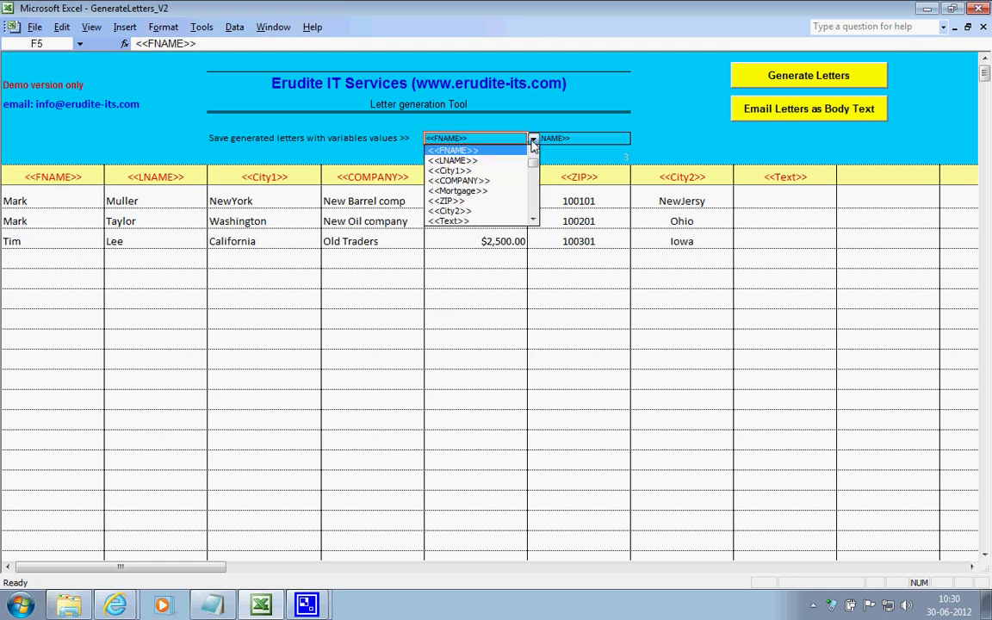
key("Escape")
left_click(65, 175)
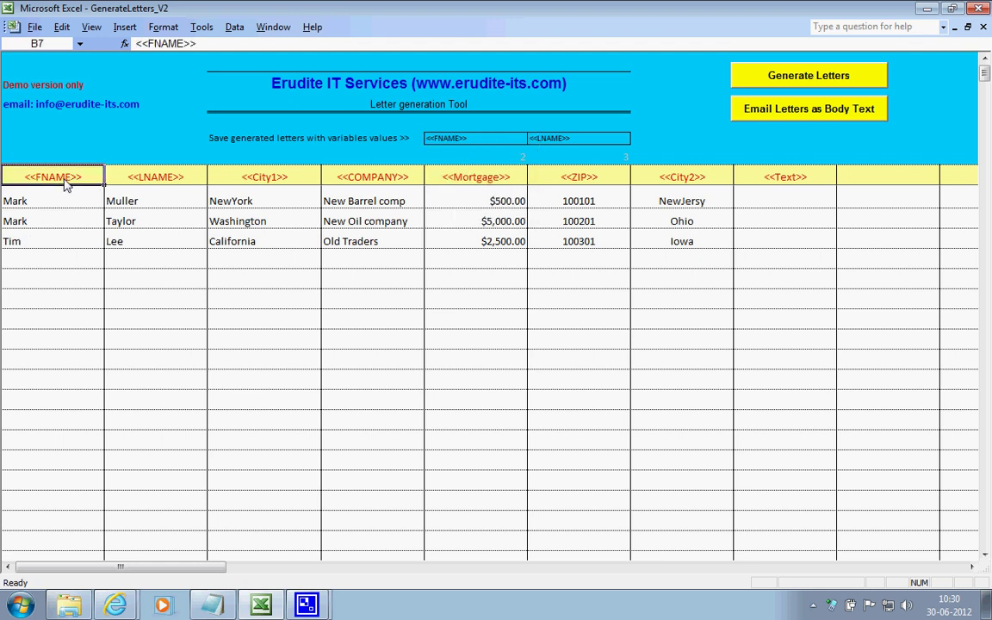
left_click(41, 207)
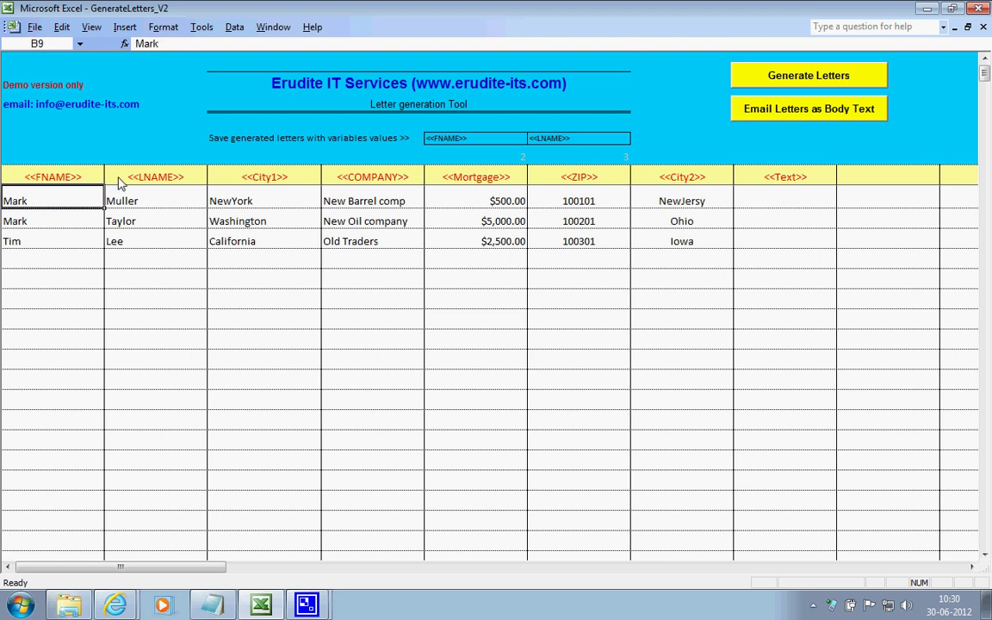
left_click(565, 142)
left_click(636, 139)
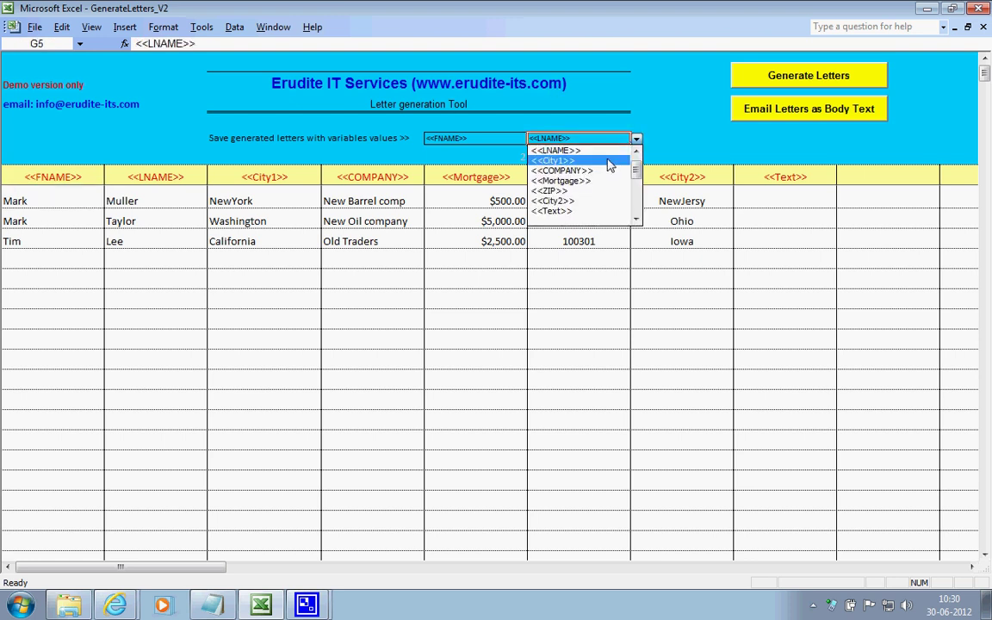
left_click(137, 203)
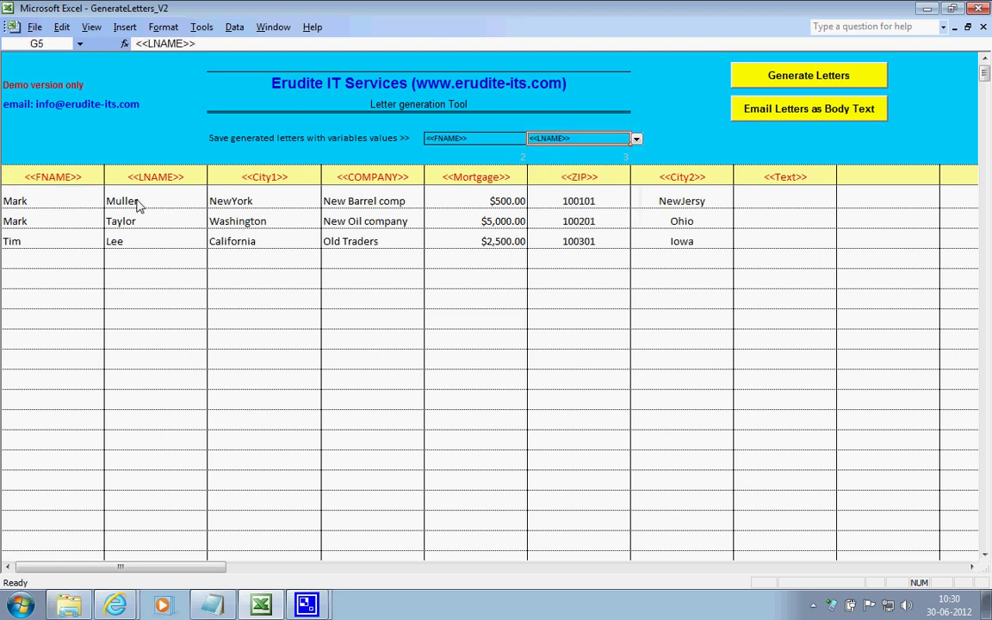
left_click(256, 205)
left_click(659, 204)
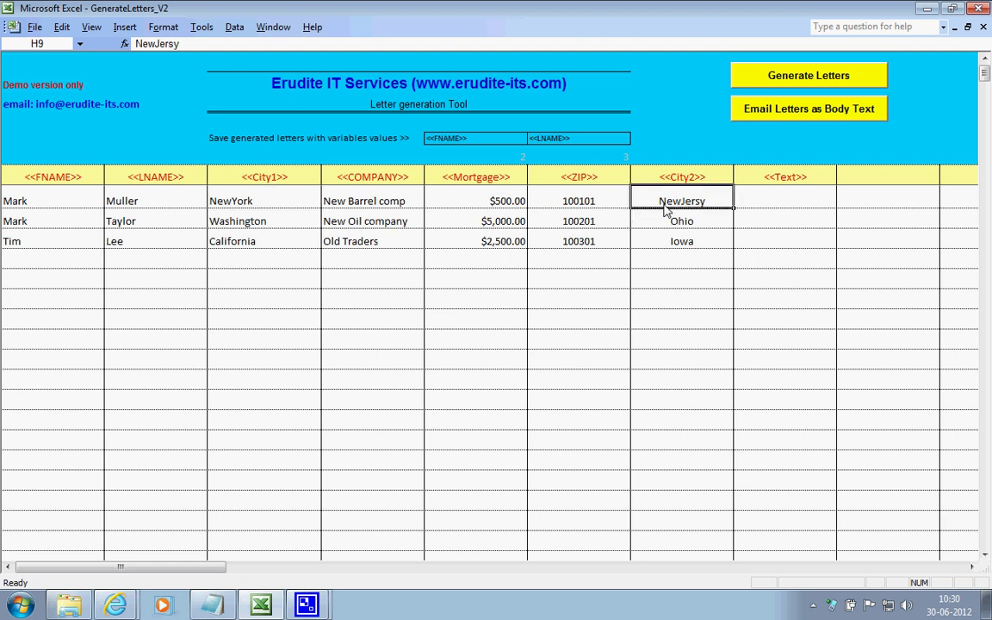
left_click(763, 204)
- Enter <<test>> as the new heading in J7 beside <<Text>>
left_click(854, 180)
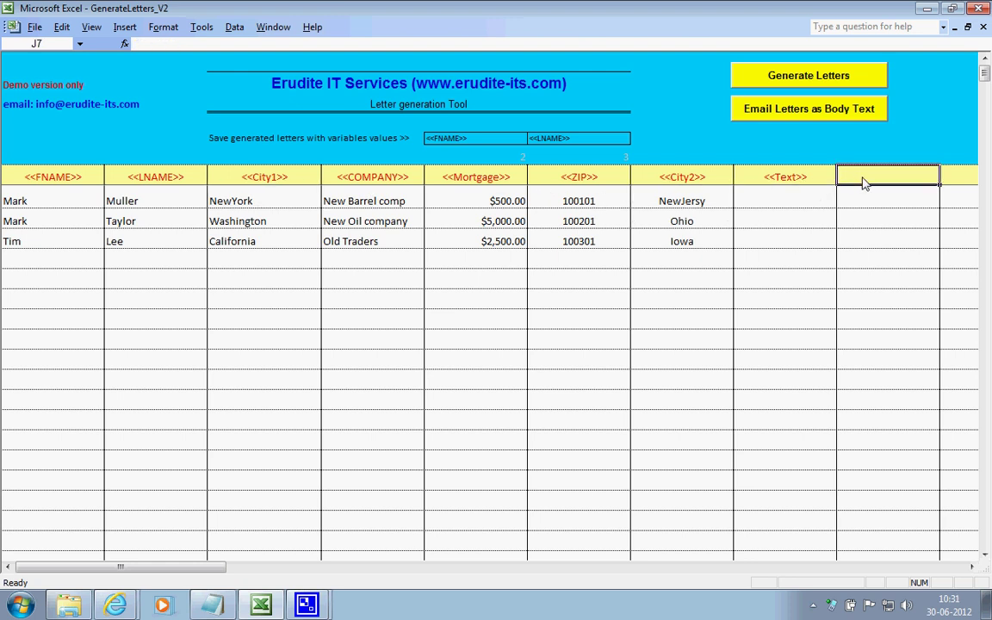
type("<te")
type("st")
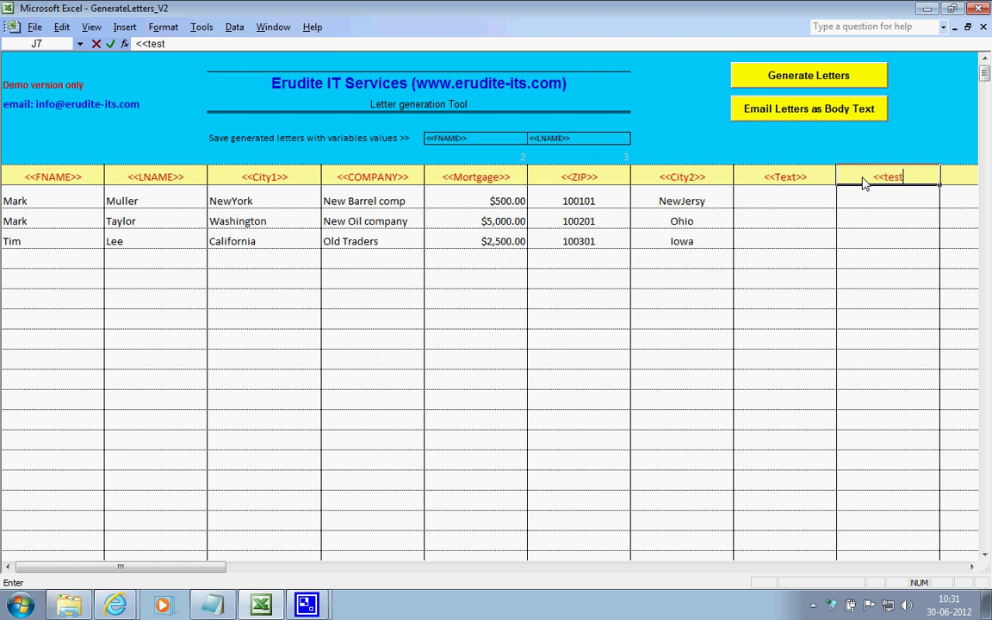
type(">>")
left_click(789, 198)
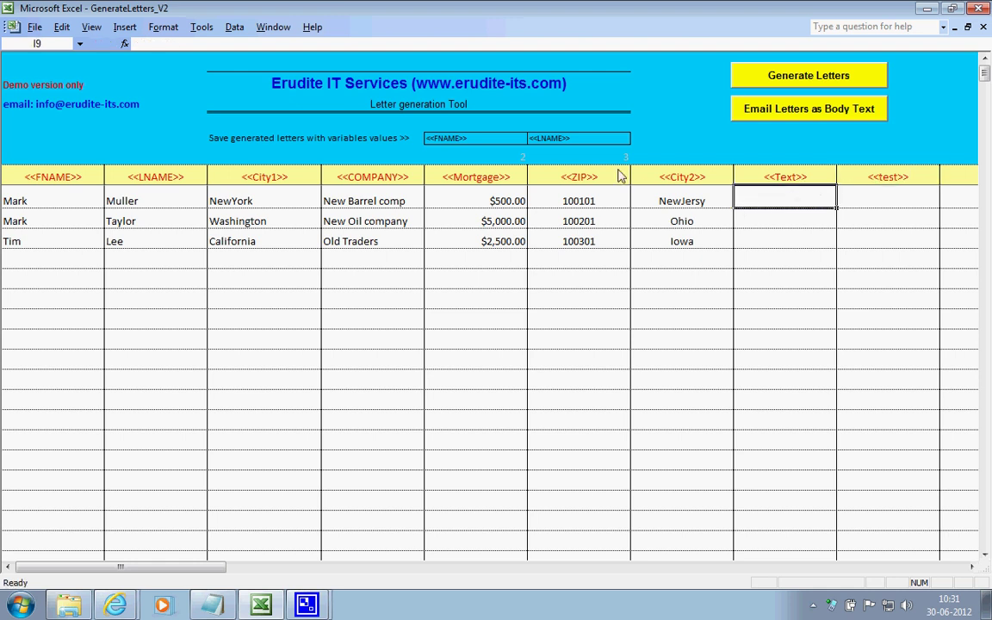
- Confirm the G5 file-name variable dropdown now lists <<test>>
left_click(599, 140)
left_click(637, 140)
left_click_drag(636, 172, 636, 179)
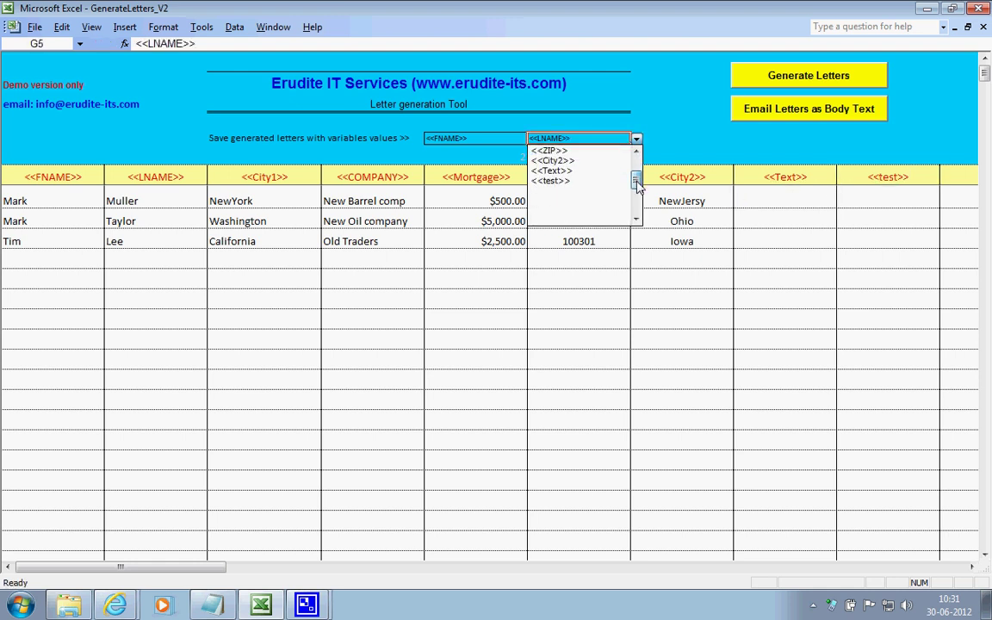
scroll(573, 168, "up", 2)
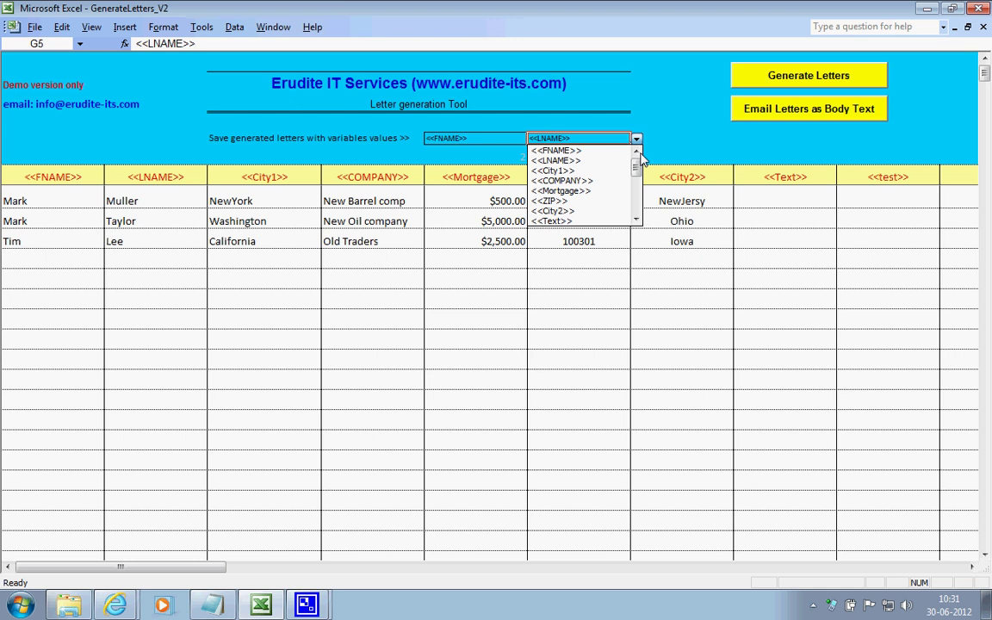
- Enter test1, test2 and test3 as the three customers' <<test>> values in J9:J11
left_click(890, 200)
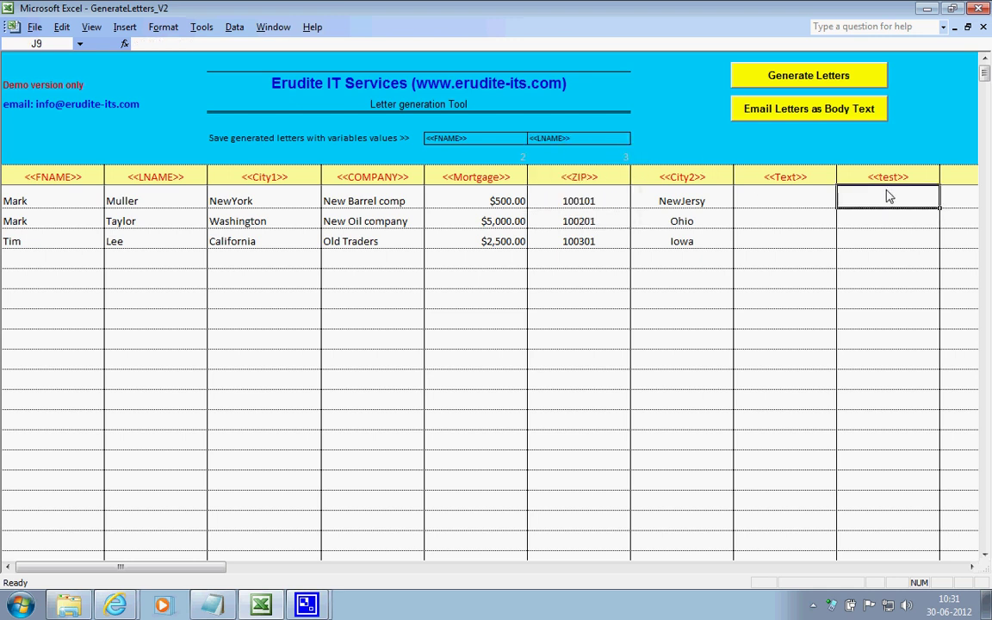
type("test1")
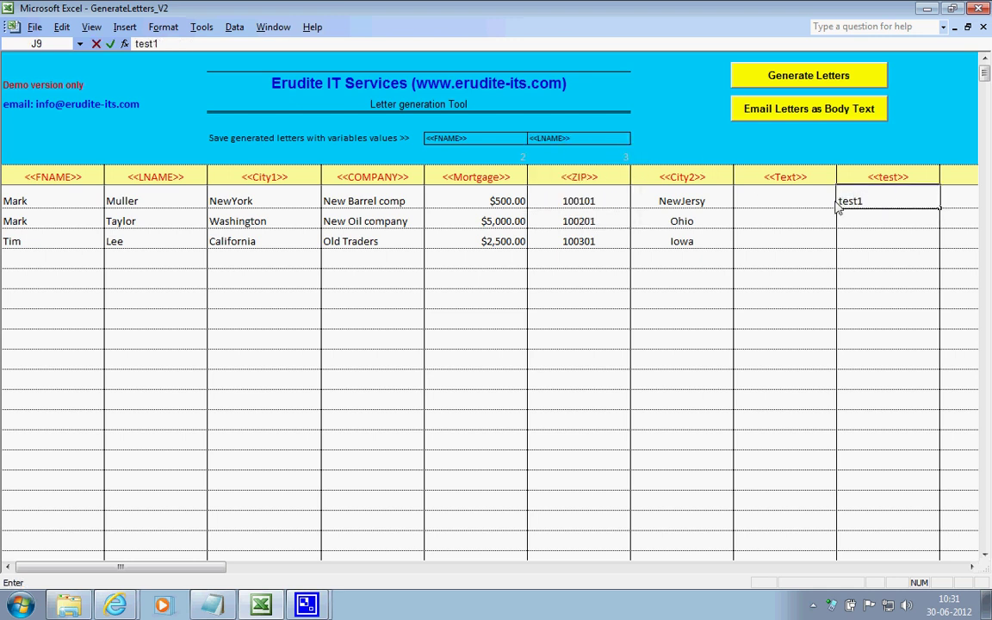
left_click(842, 219)
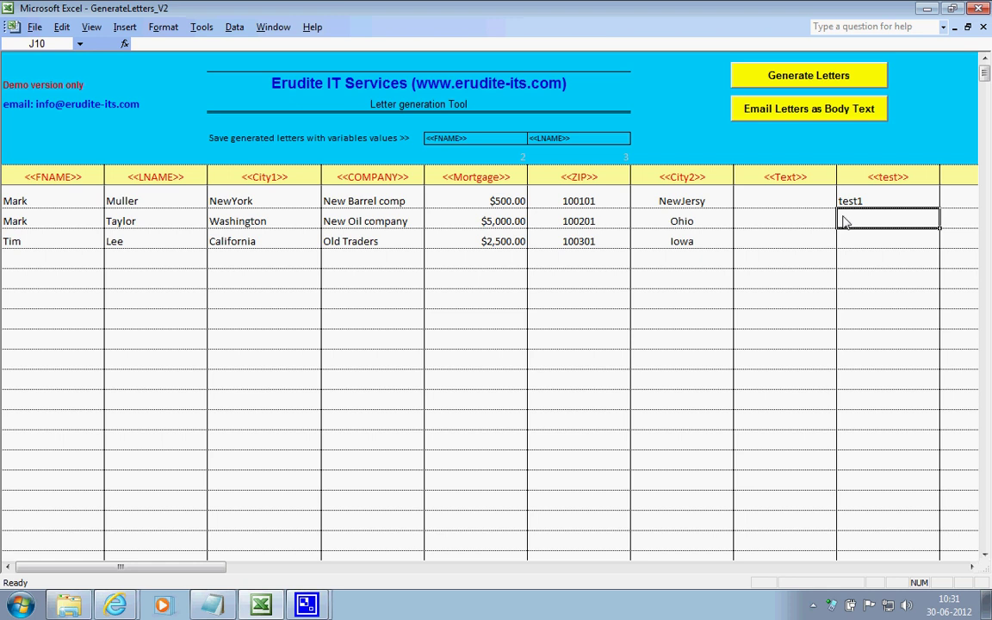
type("t")
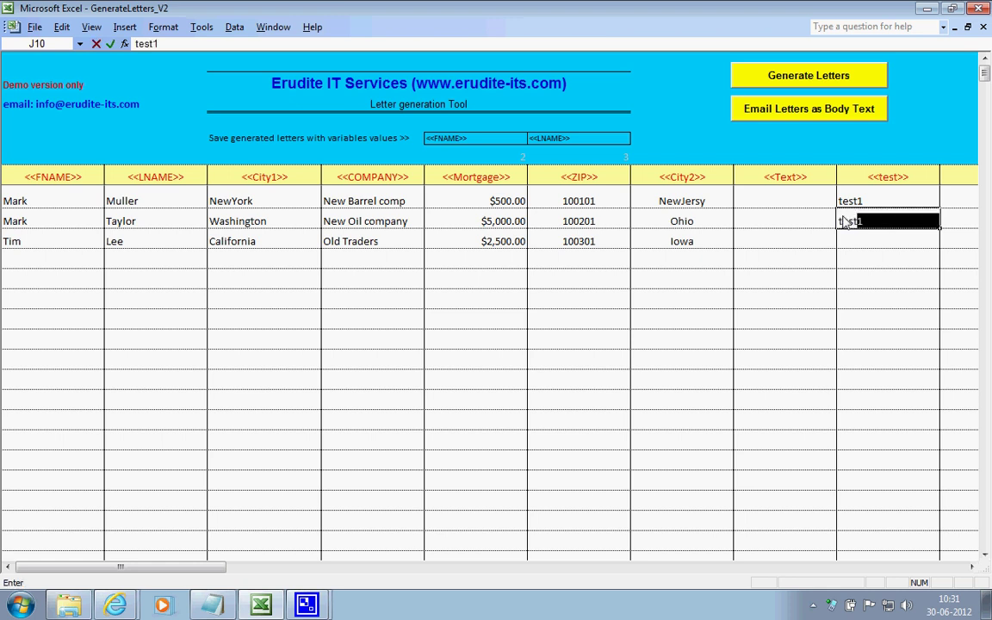
type("est2")
left_click(859, 242)
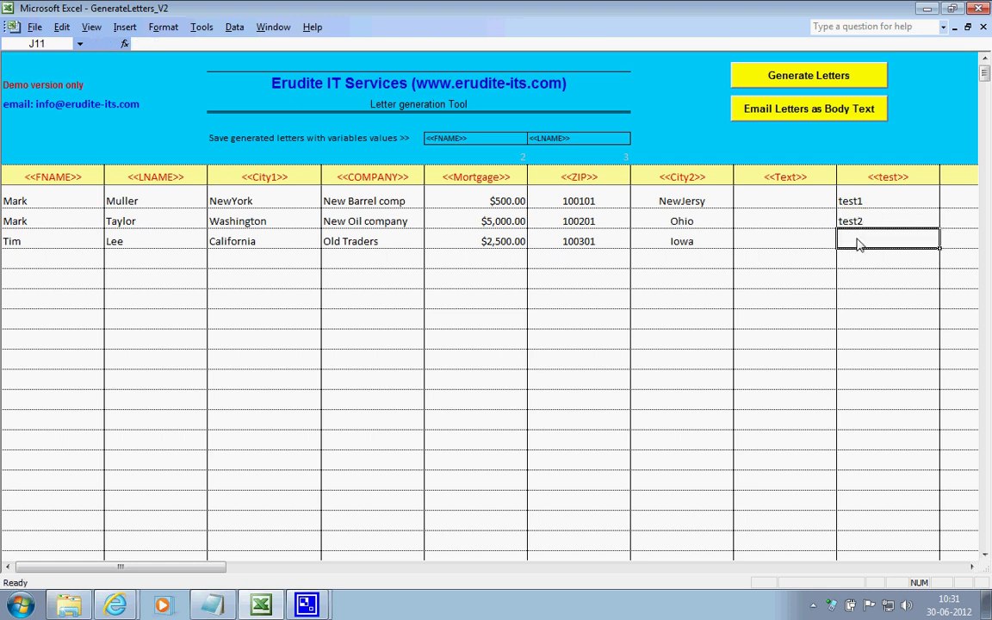
type("test3")
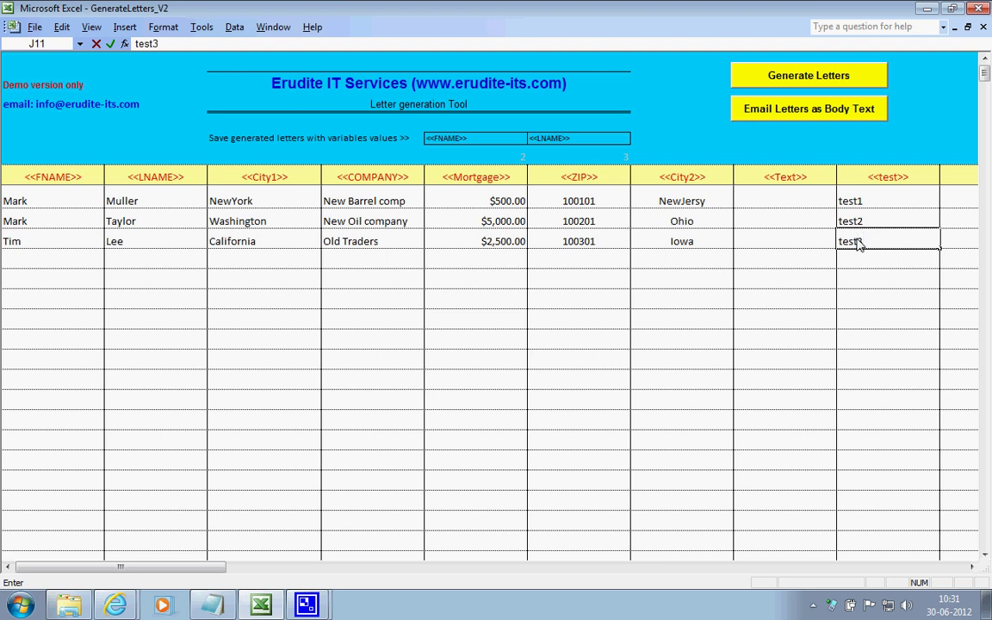
left_click(811, 245)
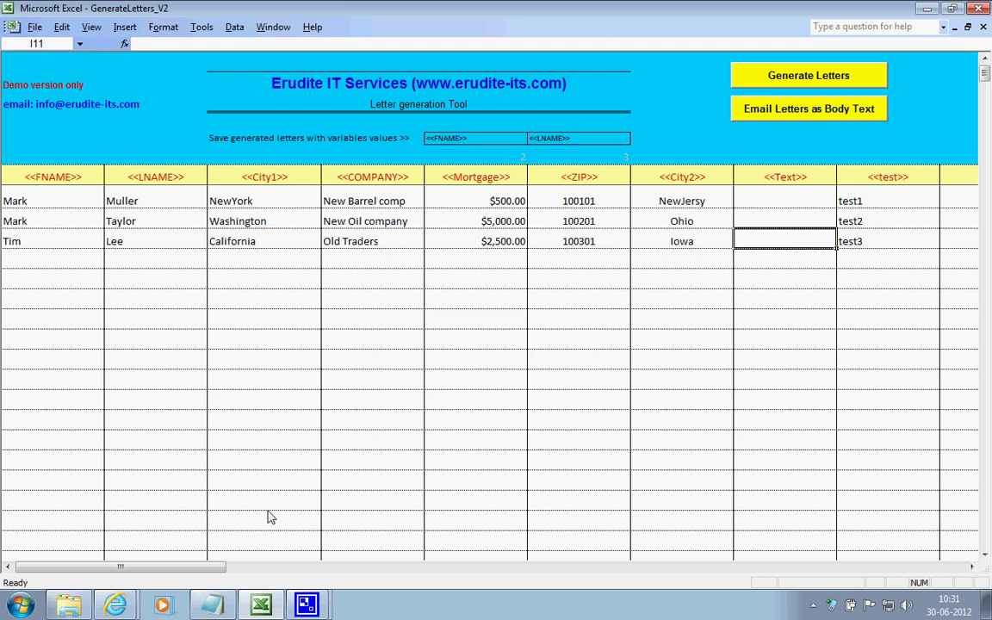
left_click_drag(852, 203, 857, 240)
left_click(859, 220)
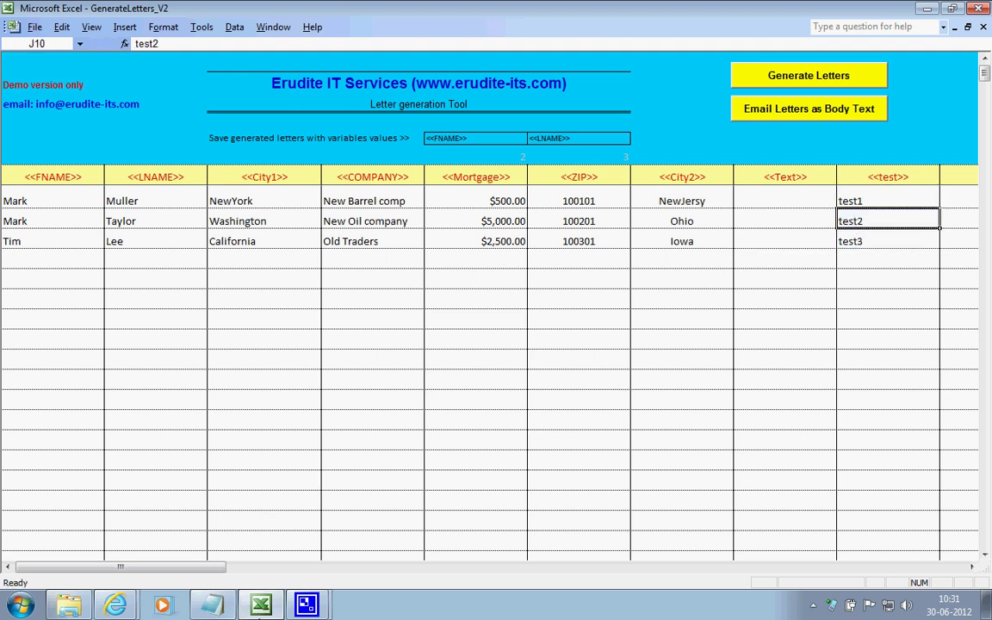
- Open the Template from Explorer and start a new '<<' line below <<FNAME>>
left_click(208, 607)
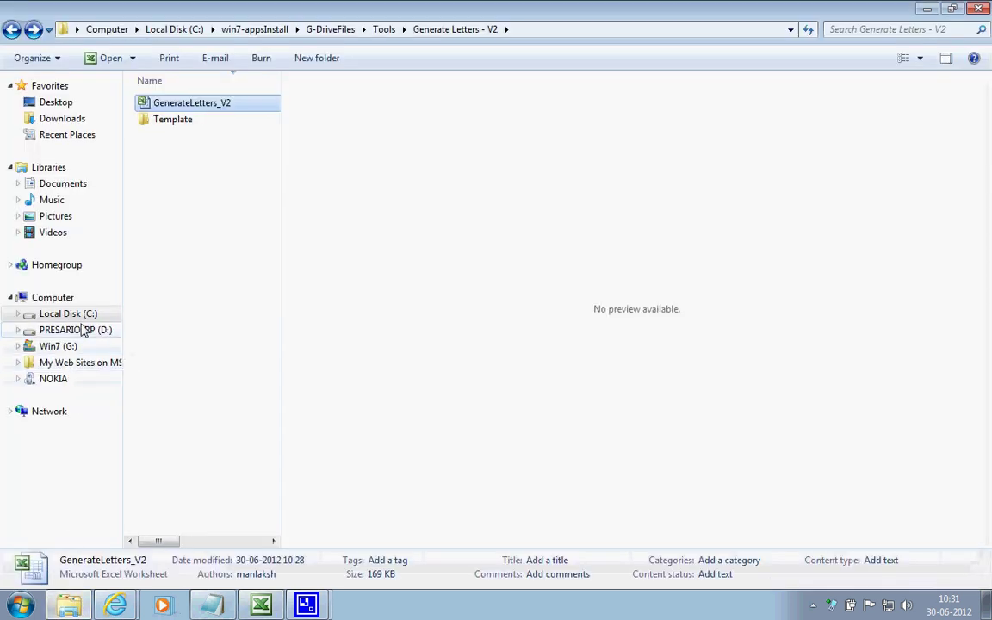
double_click(155, 120)
left_click(160, 104)
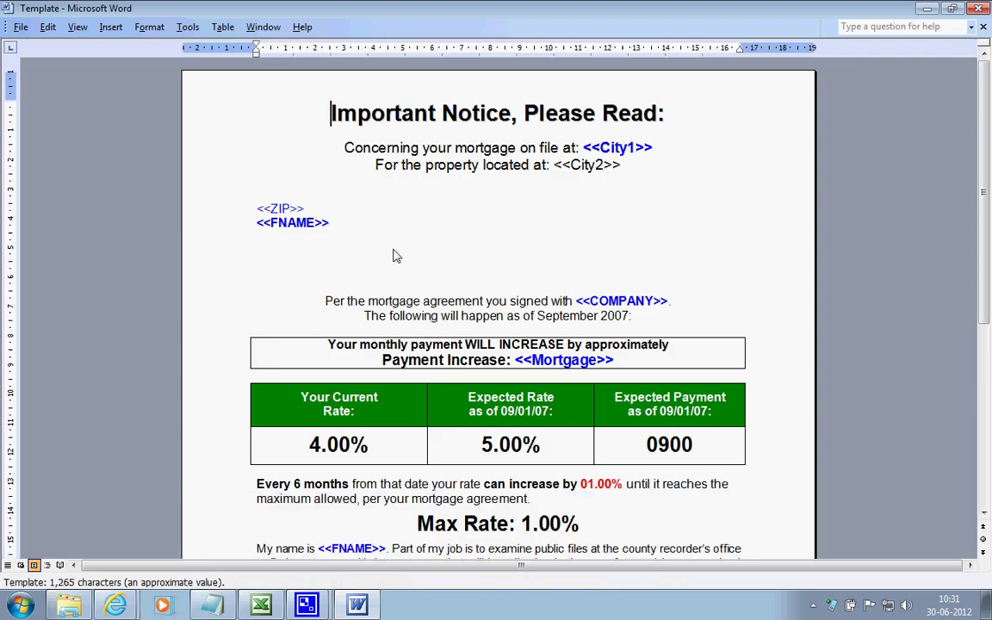
left_click(358, 255)
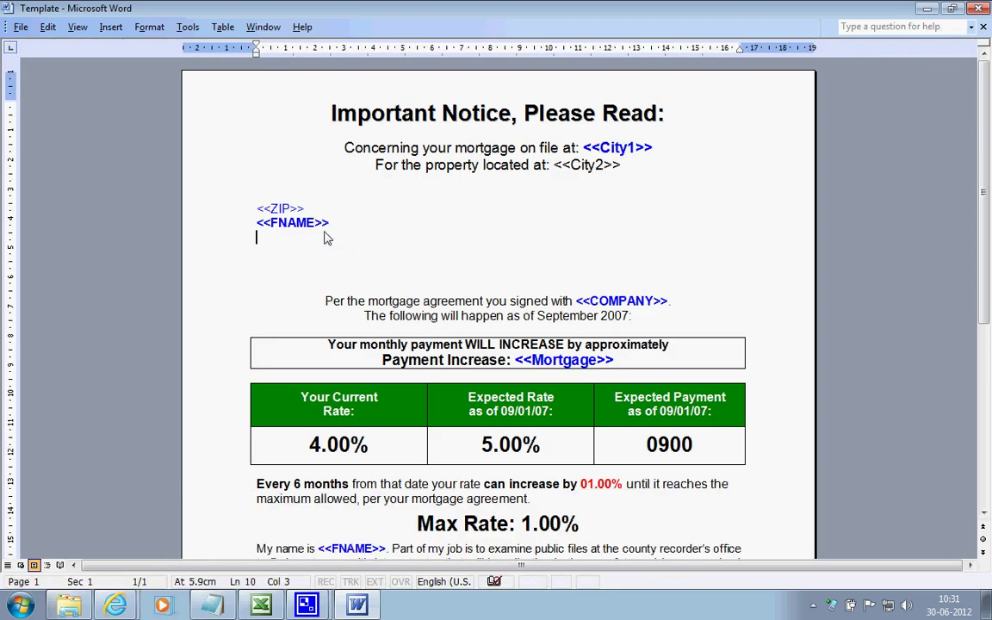
type("<<")
- Copy the <<test>> heading text from J7's formula bar
left_click(261, 605)
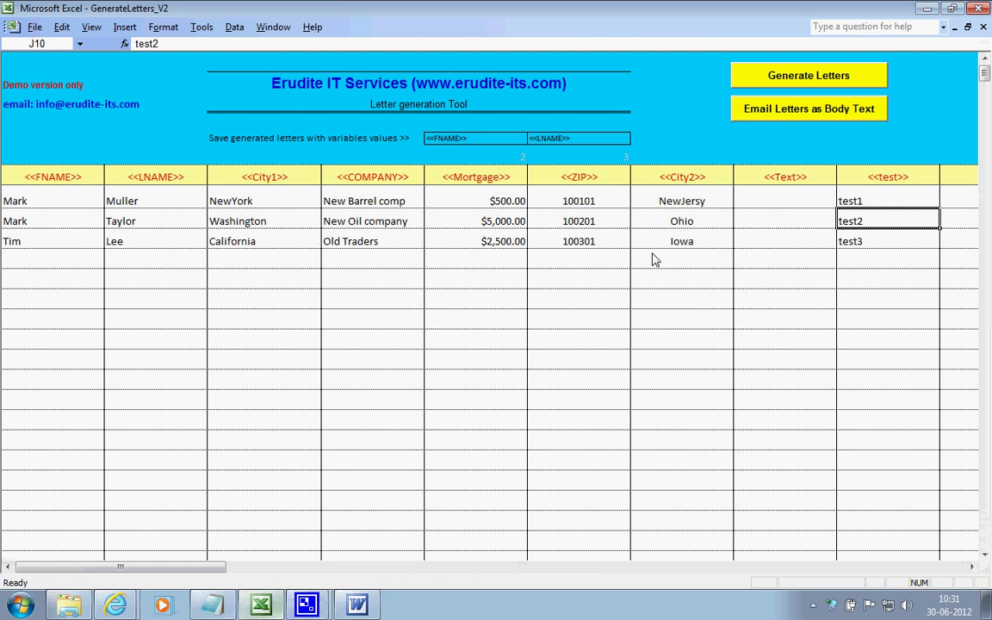
left_click(890, 179)
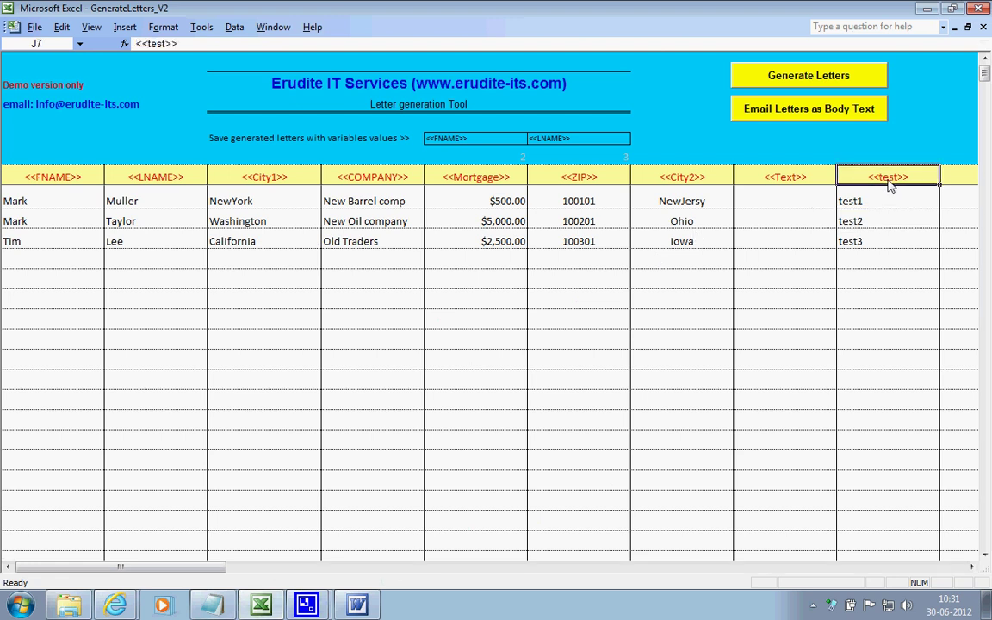
left_click(167, 45)
right_click(135, 45)
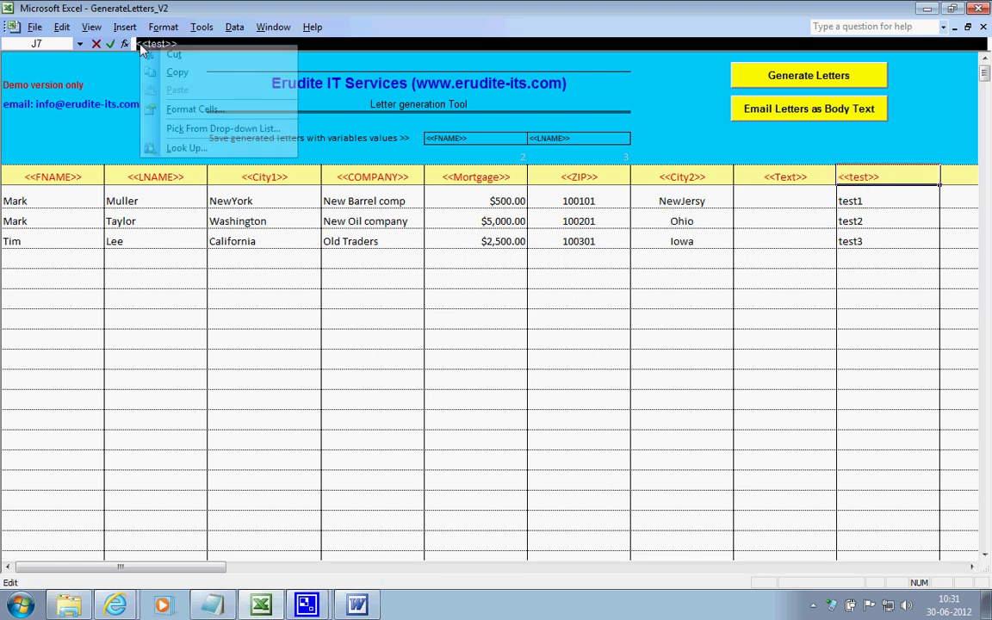
left_click(176, 70)
left_click(320, 223)
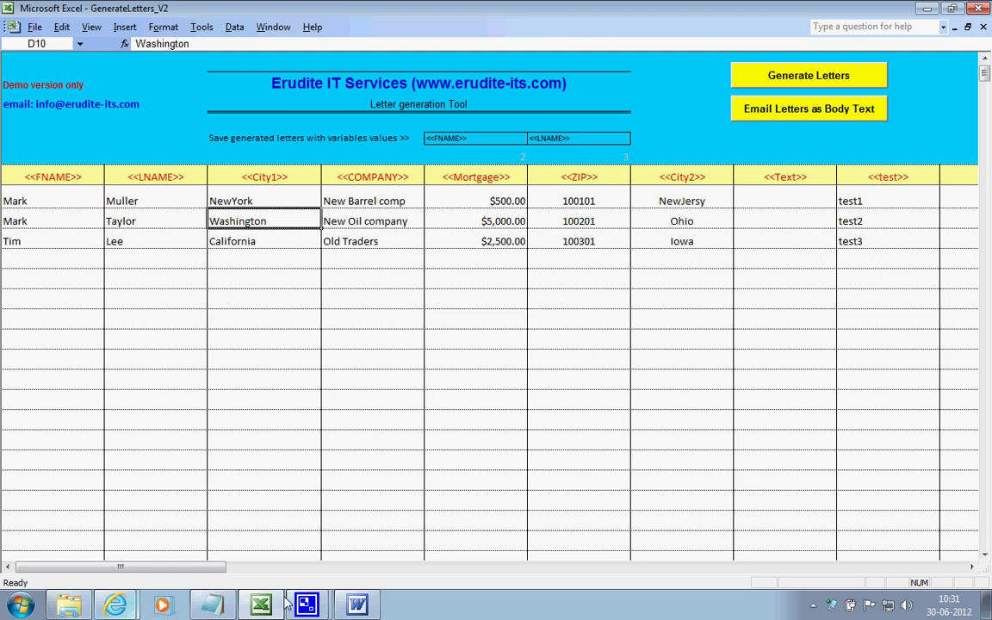
left_click(357, 606)
- Paste <<test>> on the line under <<FNAME>>, remove the stray <<, and save the template
right_click(276, 242)
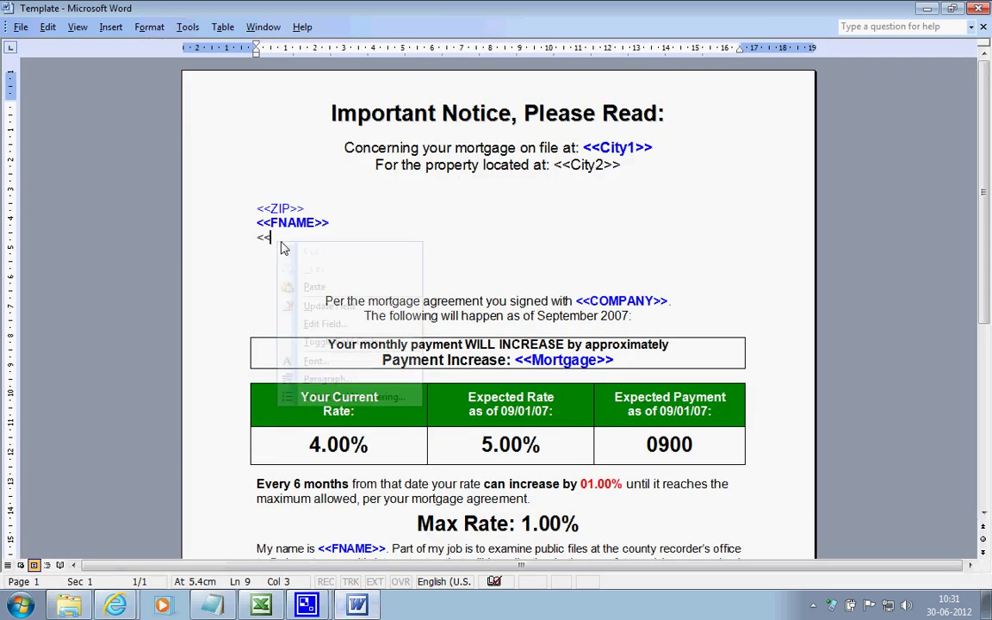
left_click(315, 286)
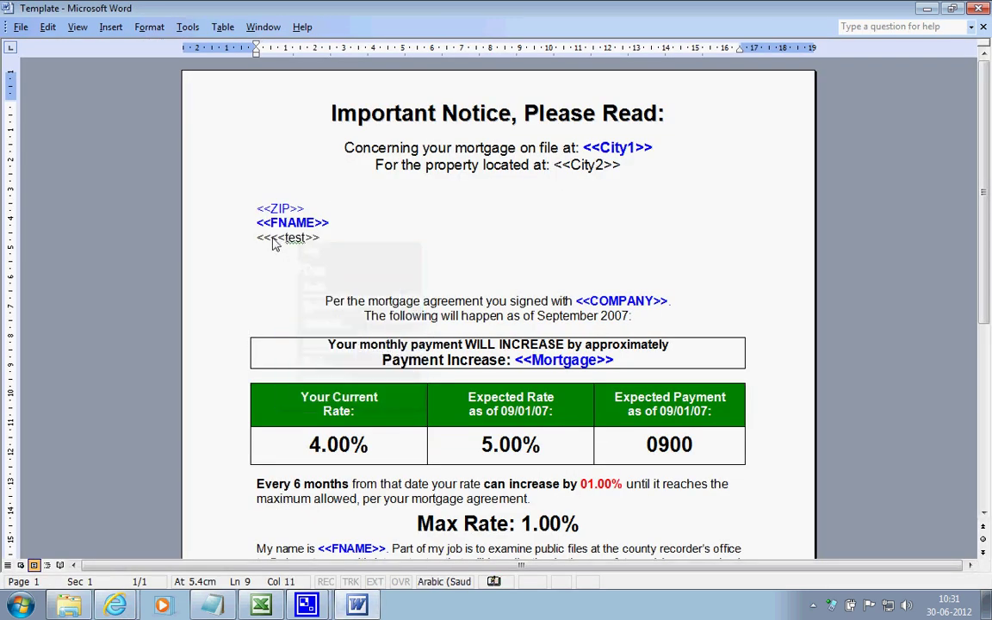
left_click_drag(271, 238, 260, 239)
key("Delete")
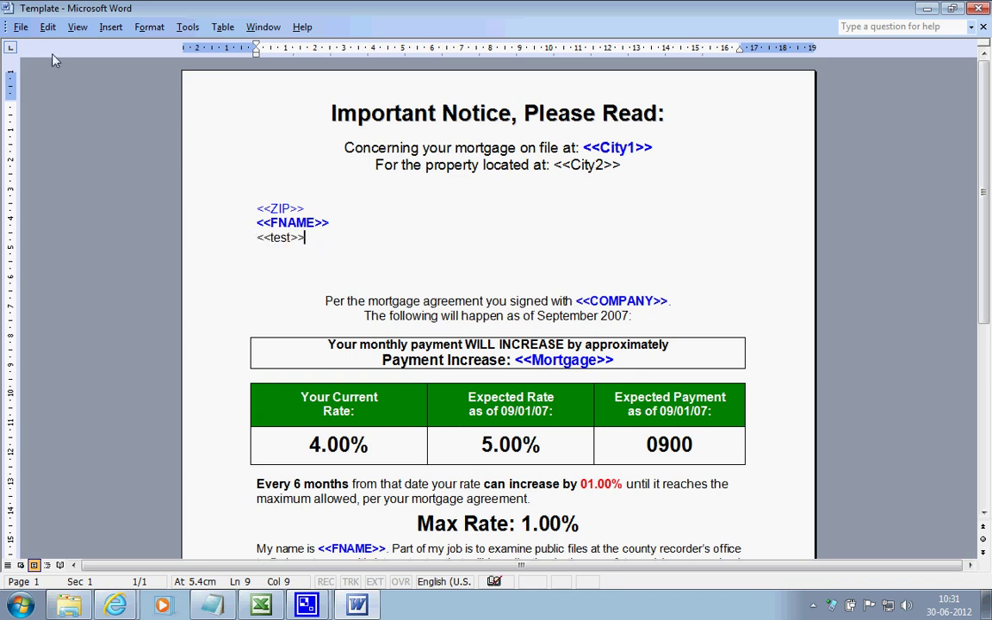
left_click(21, 27)
left_click(44, 81)
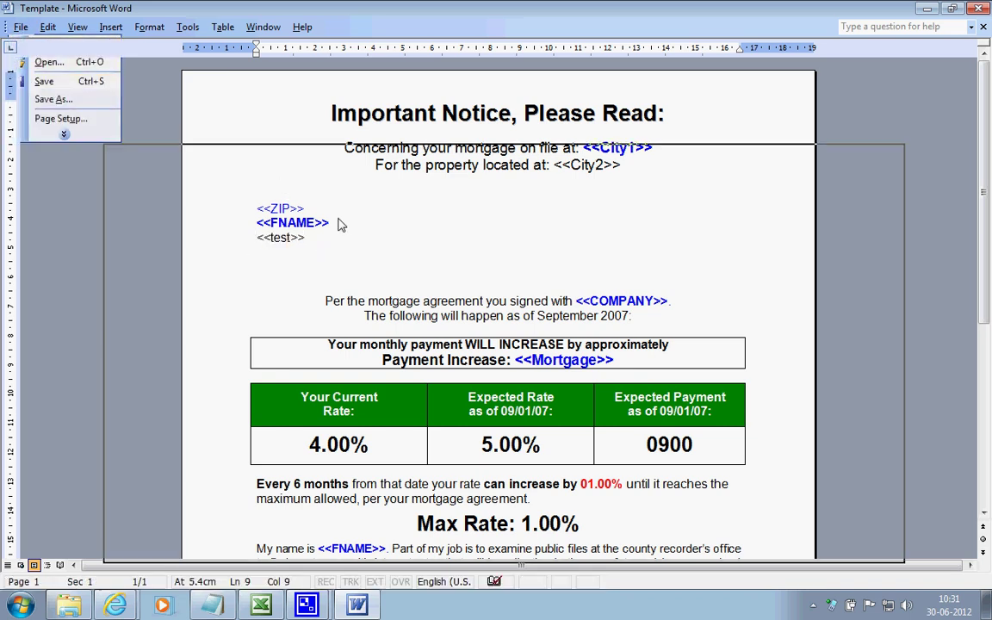
- Close Word, select the first customer row, and return Explorer to Generate Letters - V2
left_click(983, 26)
left_click(979, 7)
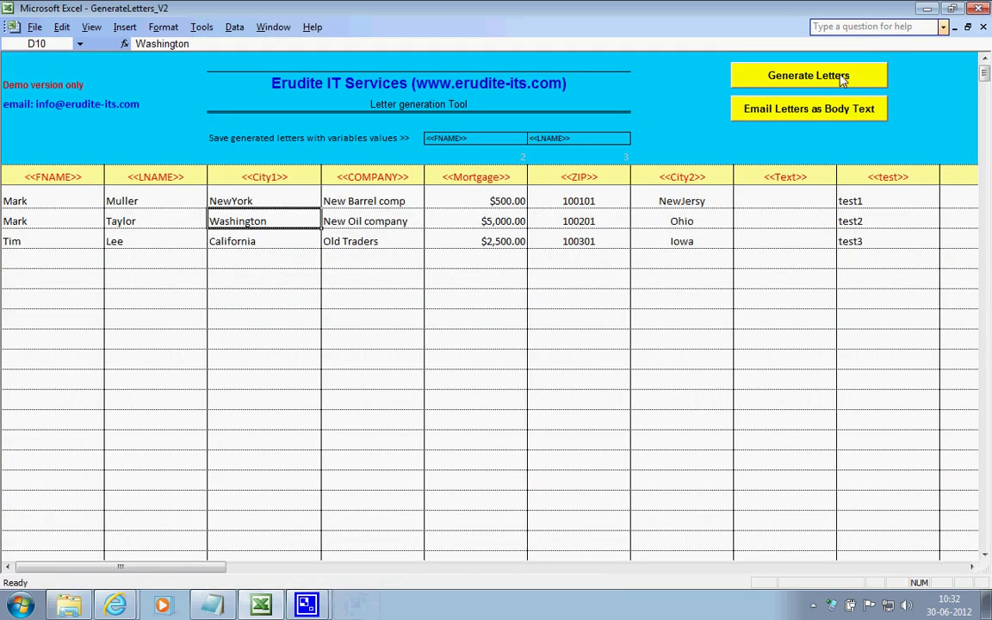
left_click(52, 202)
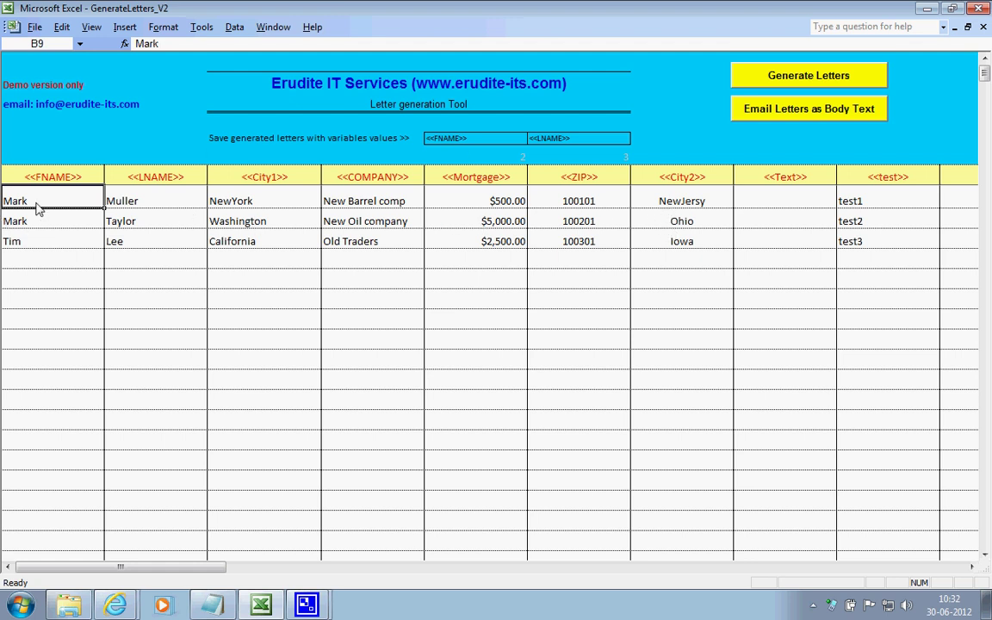
left_click_drag(35, 204, 560, 200)
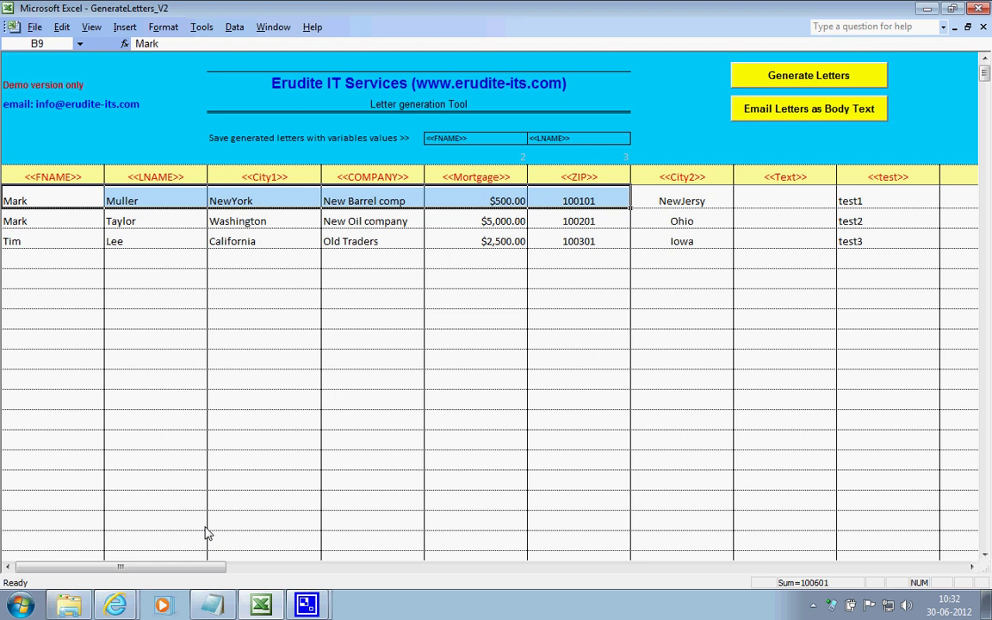
left_click(69, 606)
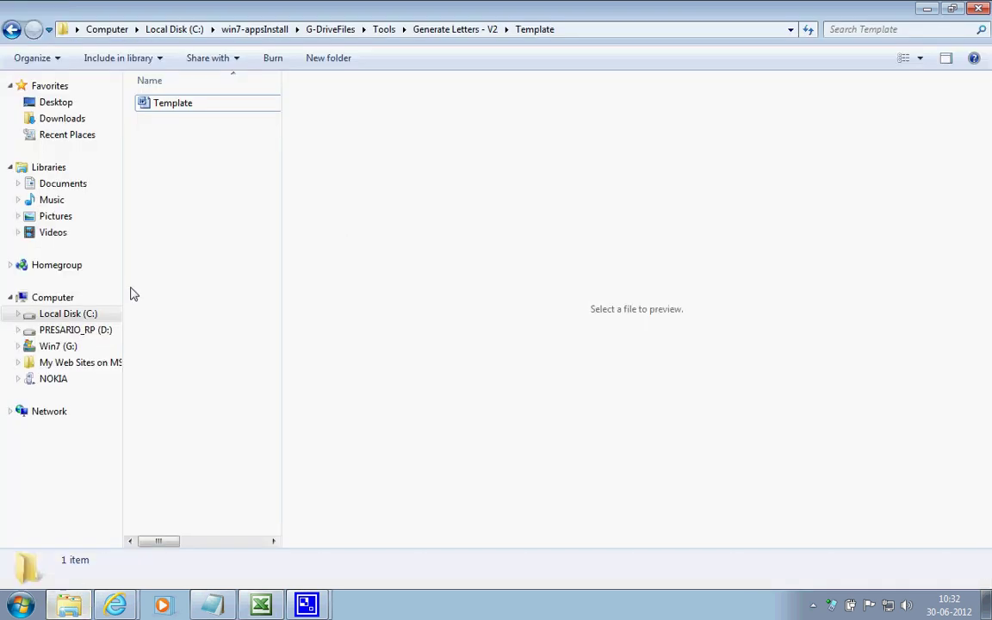
left_click(12, 29)
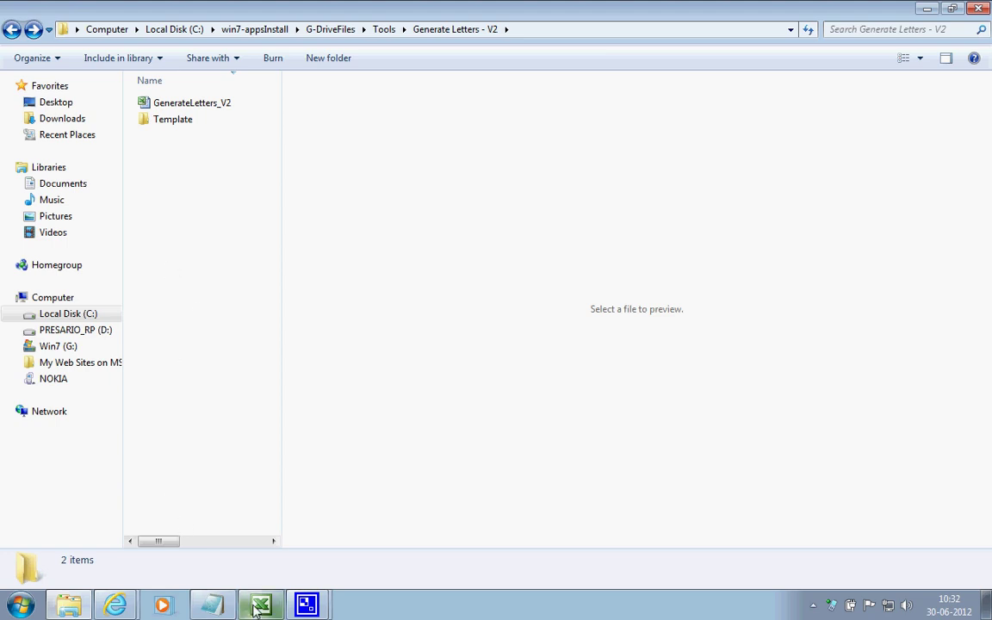
- Review the three customer rows in Excel and run Generate Letters
mouse_move(261, 606)
left_click(242, 570)
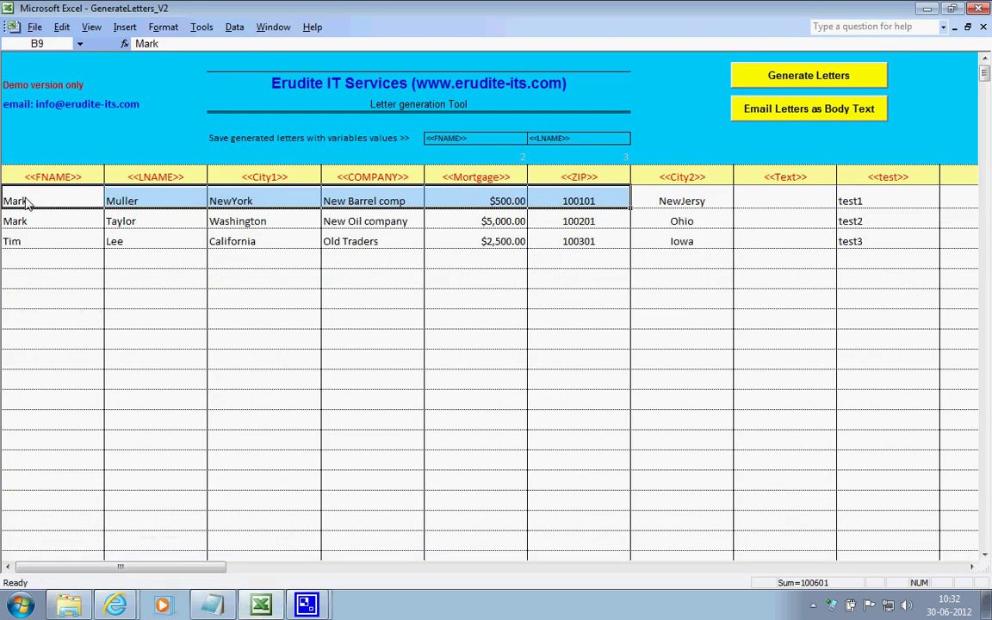
left_click_drag(64, 200, 483, 201)
left_click_drag(63, 224, 330, 203)
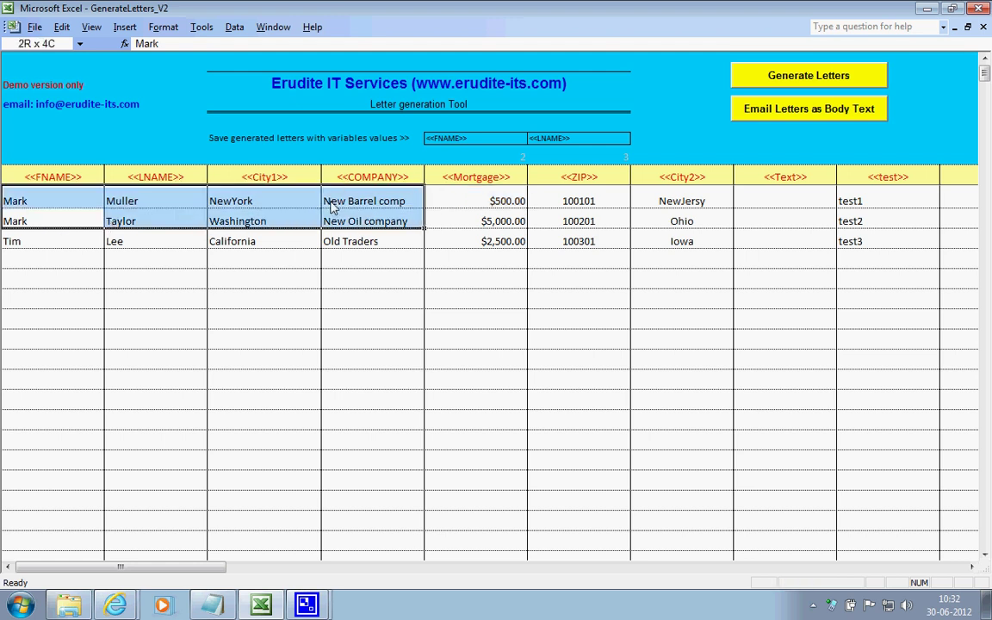
left_click_drag(40, 245, 560, 252)
left_click(799, 78)
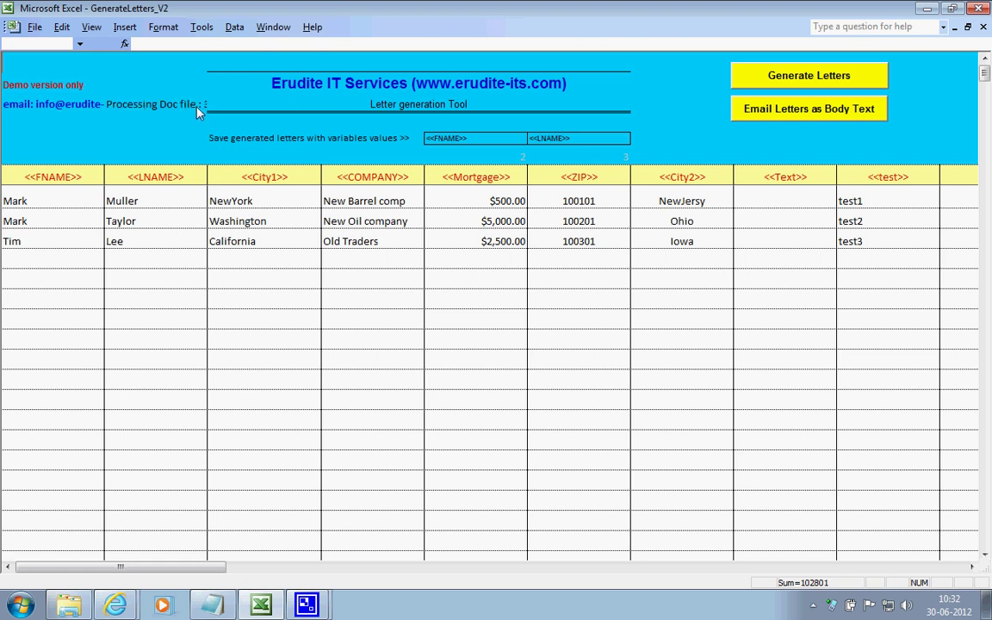
- Dismiss the Completed message and open the Letters output folder
left_click(501, 355)
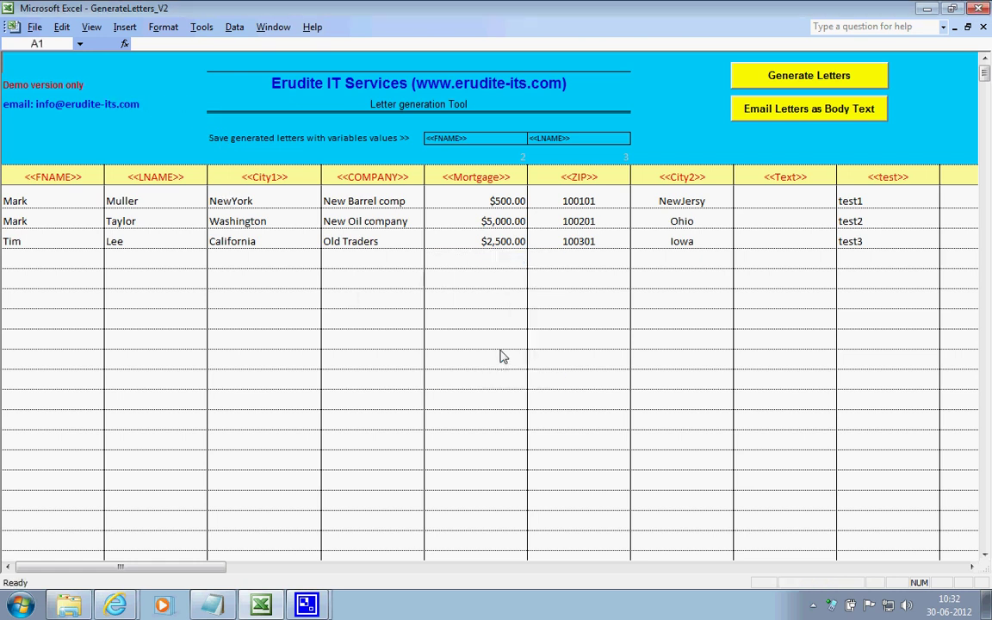
left_click(69, 606)
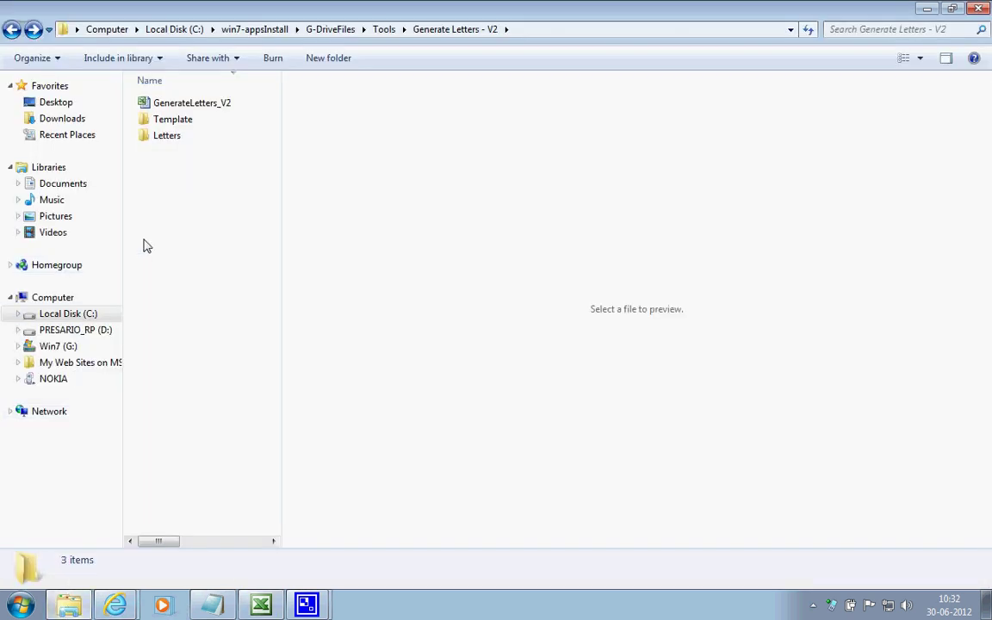
double_click(154, 140)
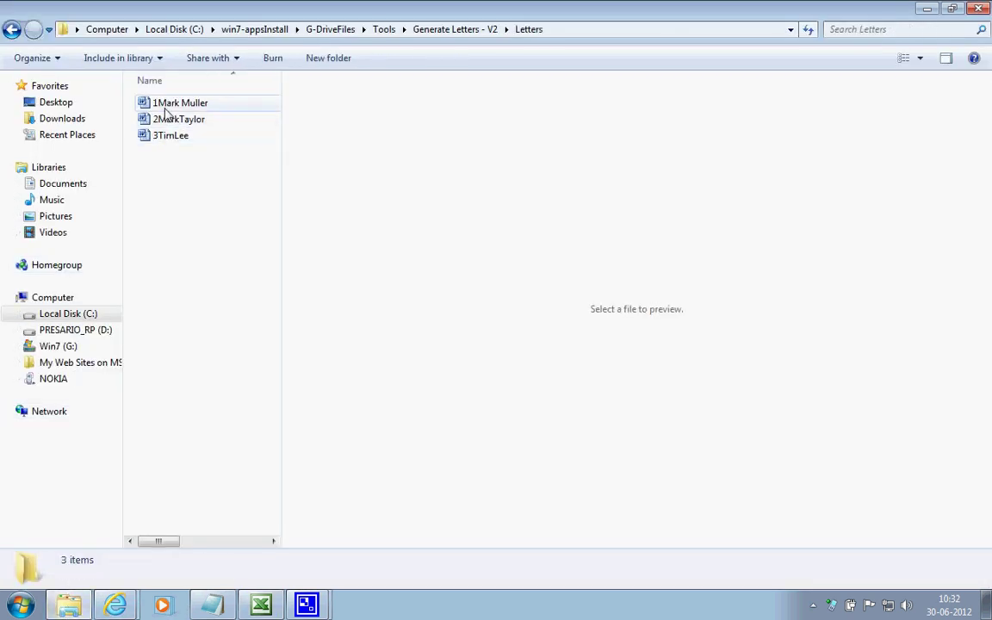
left_click(166, 106)
- Match the second and third customers' names against their generated letter files
left_click(261, 606)
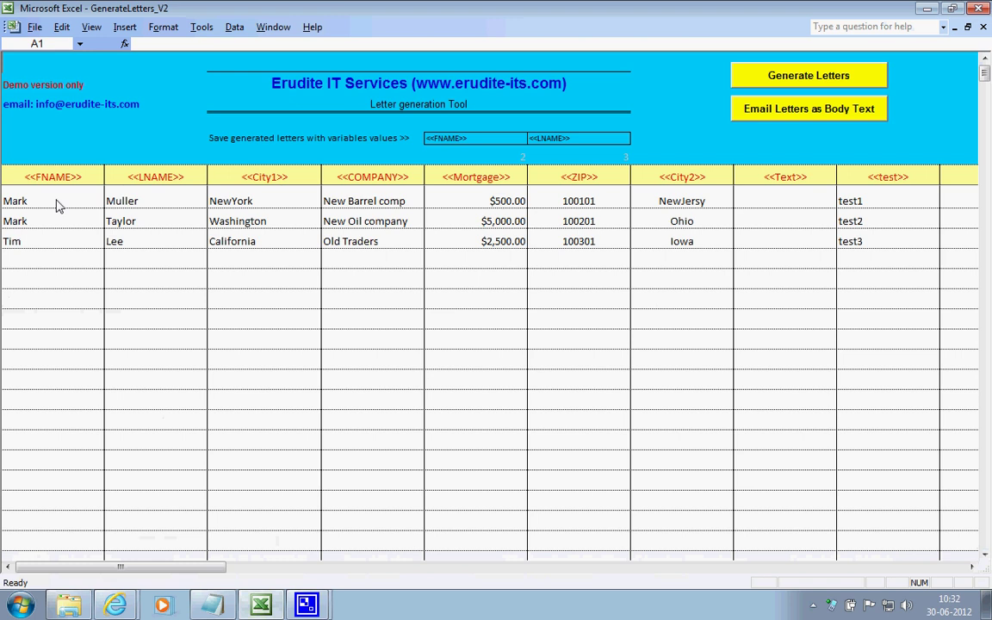
mouse_move(78, 207)
left_mouse_down()
mouse_move(116, 205)
mouse_move(127, 221)
left_mouse_up()
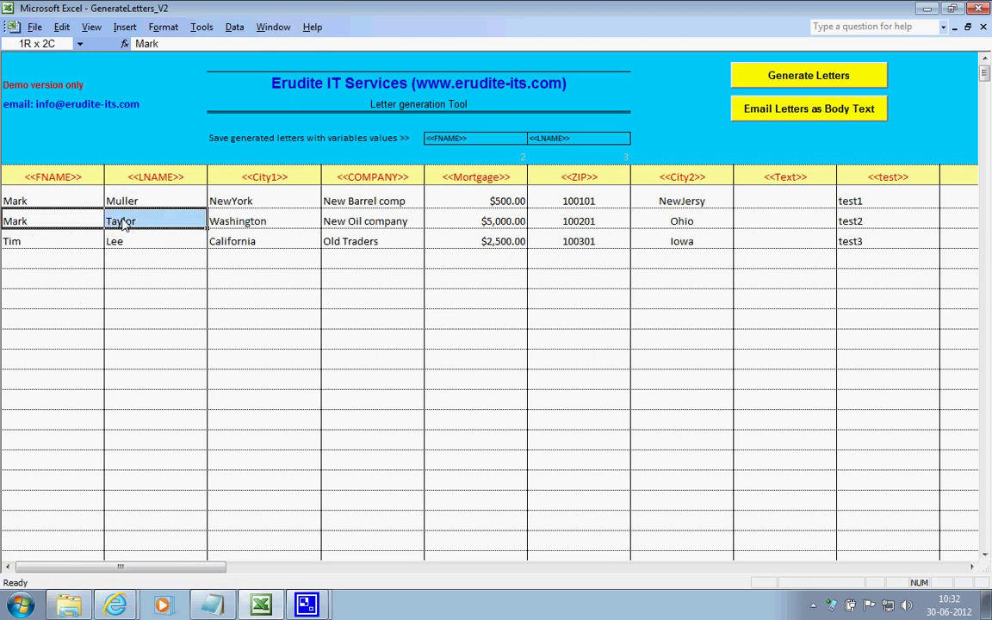
left_click_drag(29, 249, 147, 247)
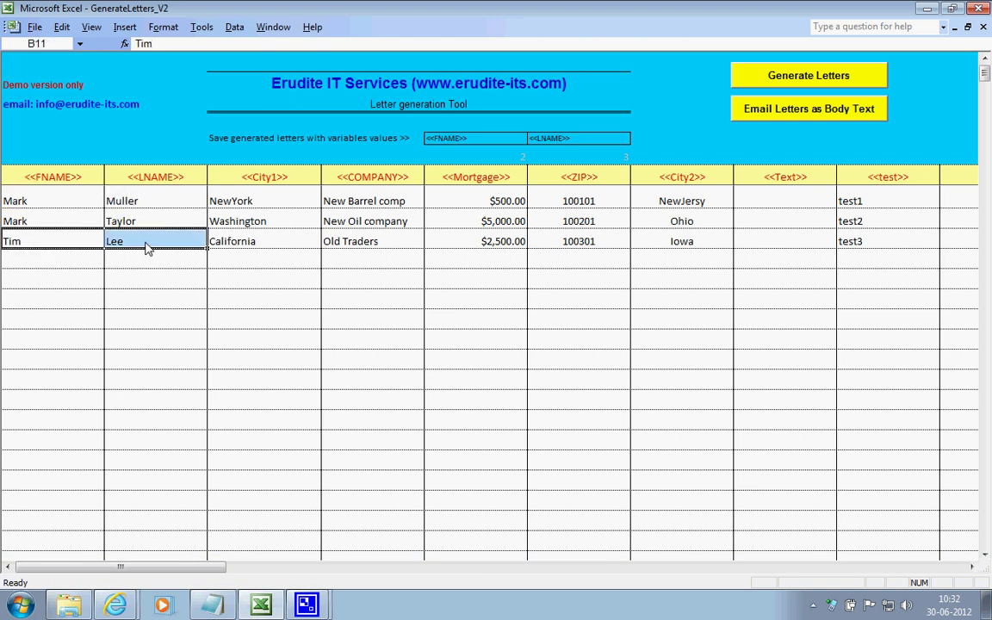
left_click(69, 605)
left_click(165, 136)
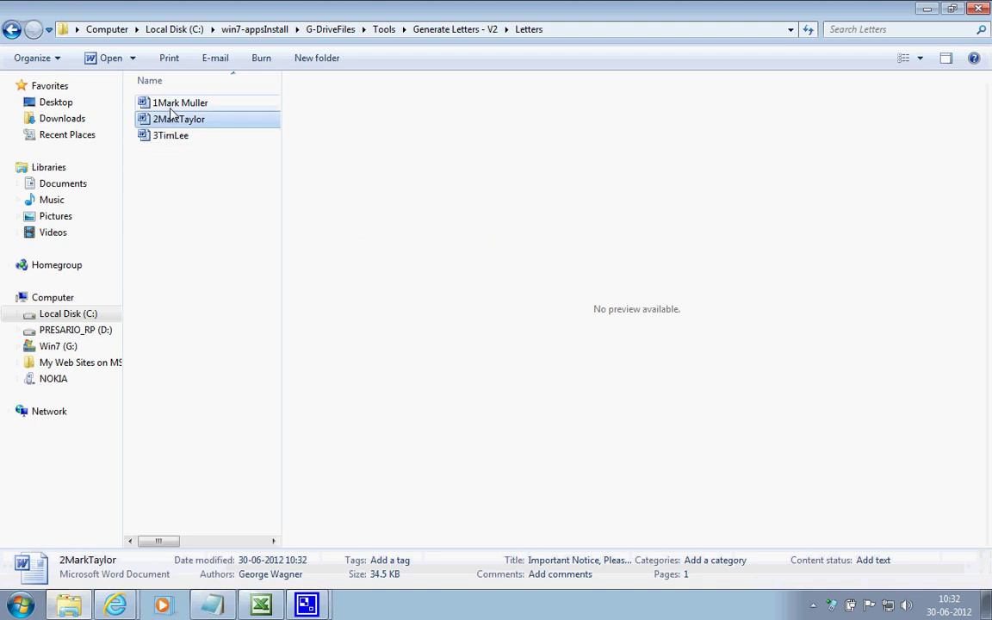
- Open the 1Mark Muller letter and check that test1 fills the new tag
double_click(151, 102)
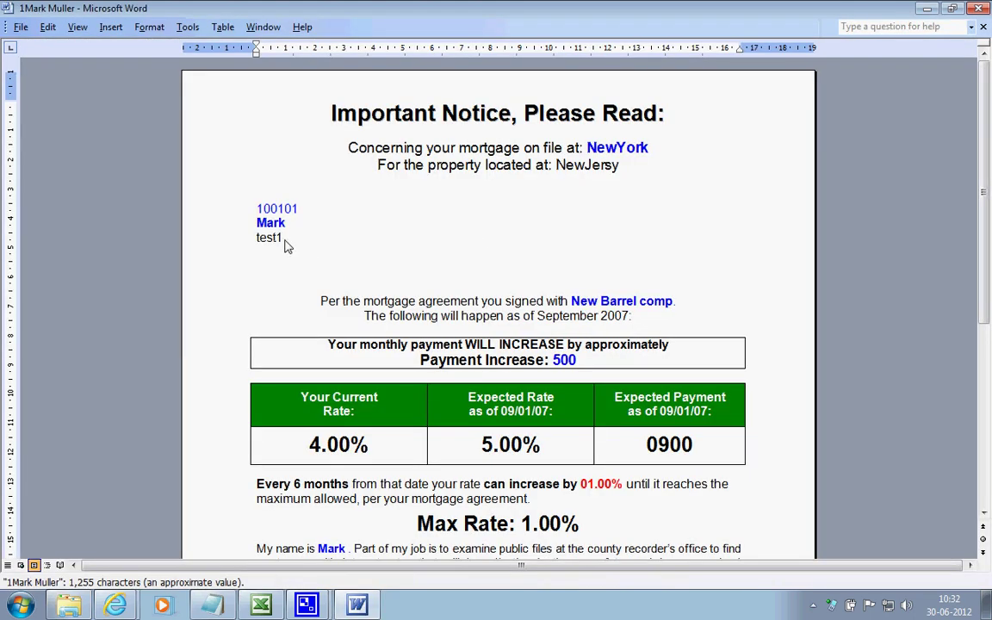
double_click(263, 239)
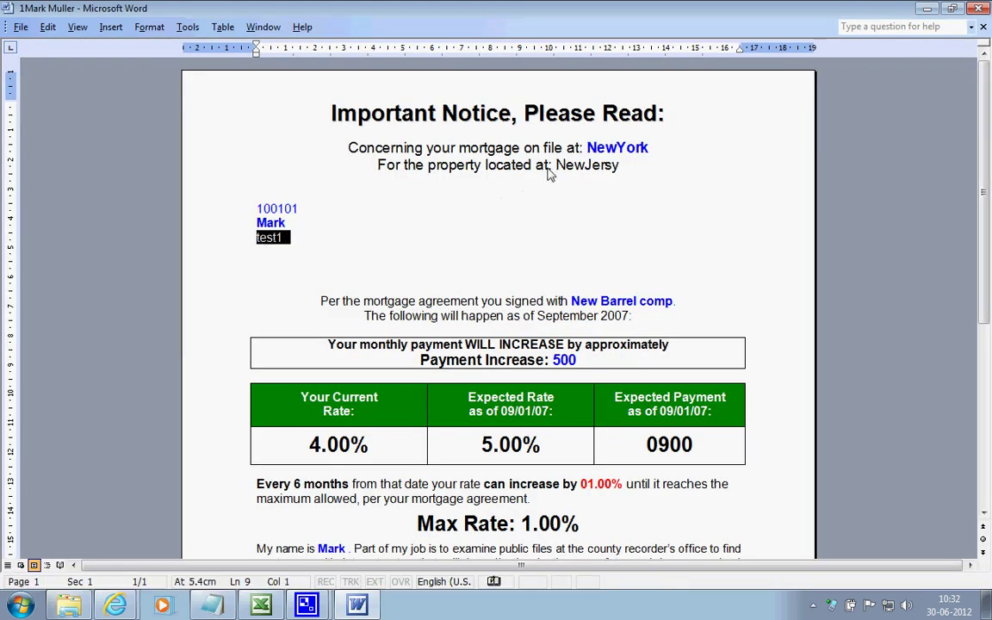
left_click(587, 149)
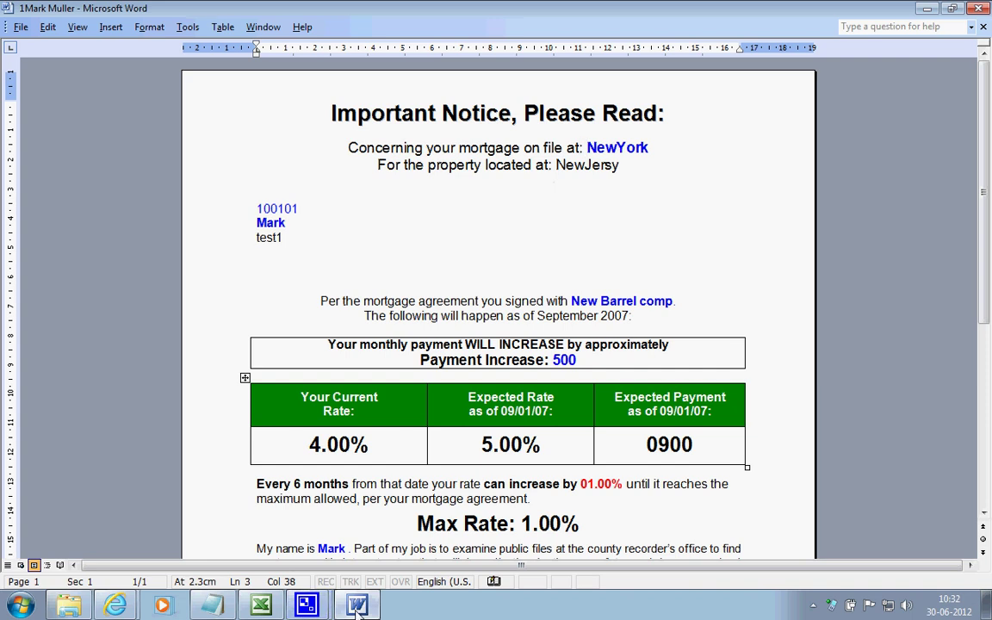
- Bring GenerateLetters_V2 back to the front and recheck its three customer rows (test1–test3)
left_click(259, 608)
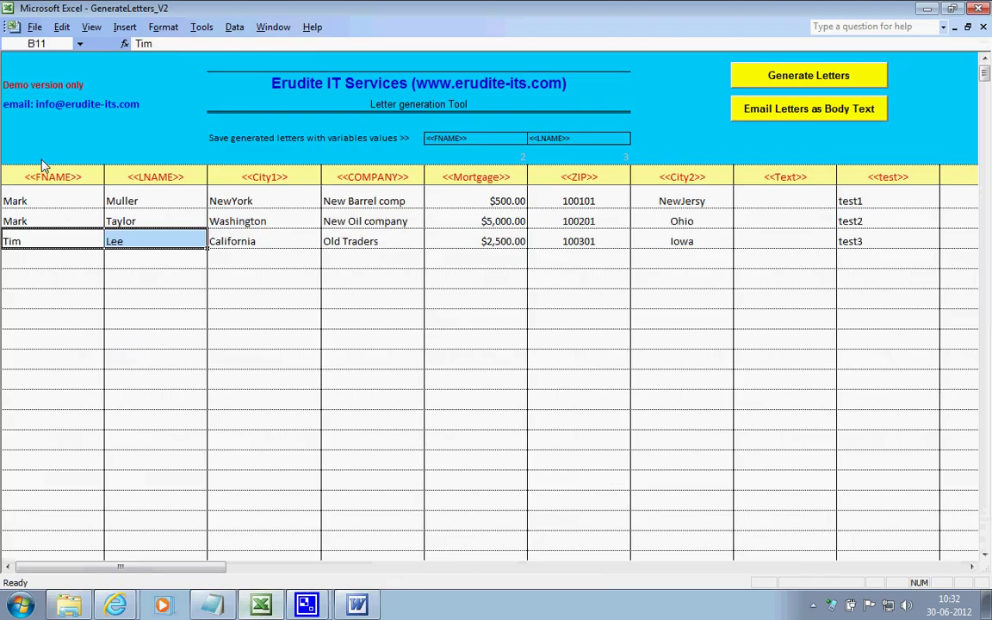
left_click(24, 110)
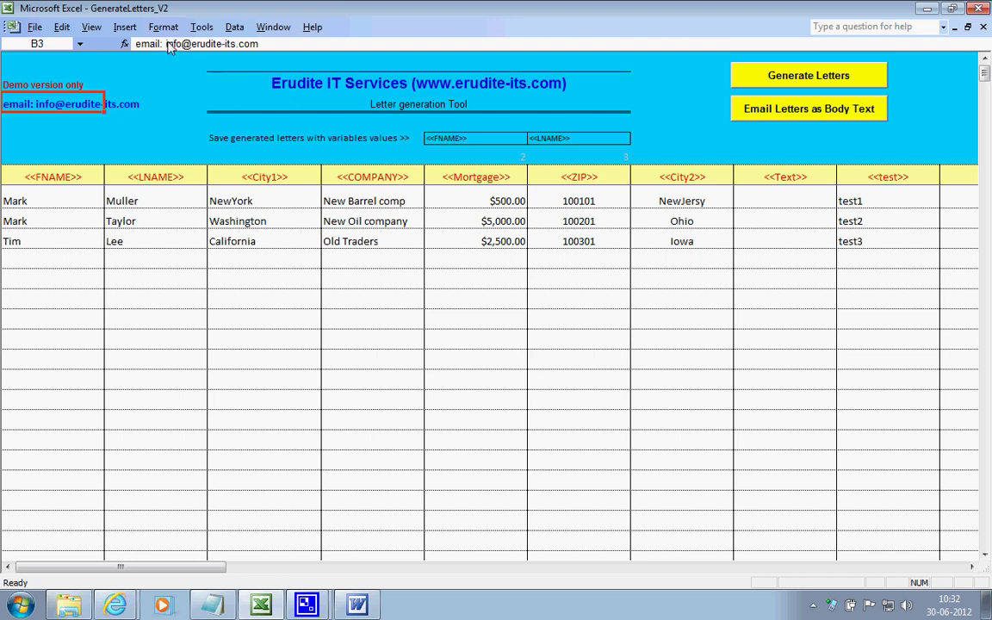
left_click(83, 226)
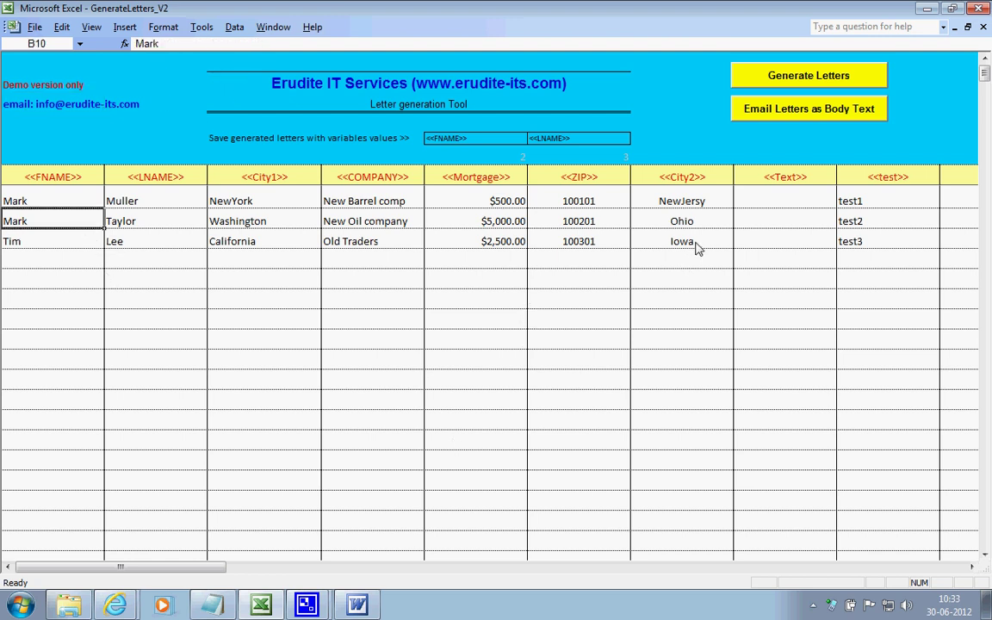
left_click(275, 489)
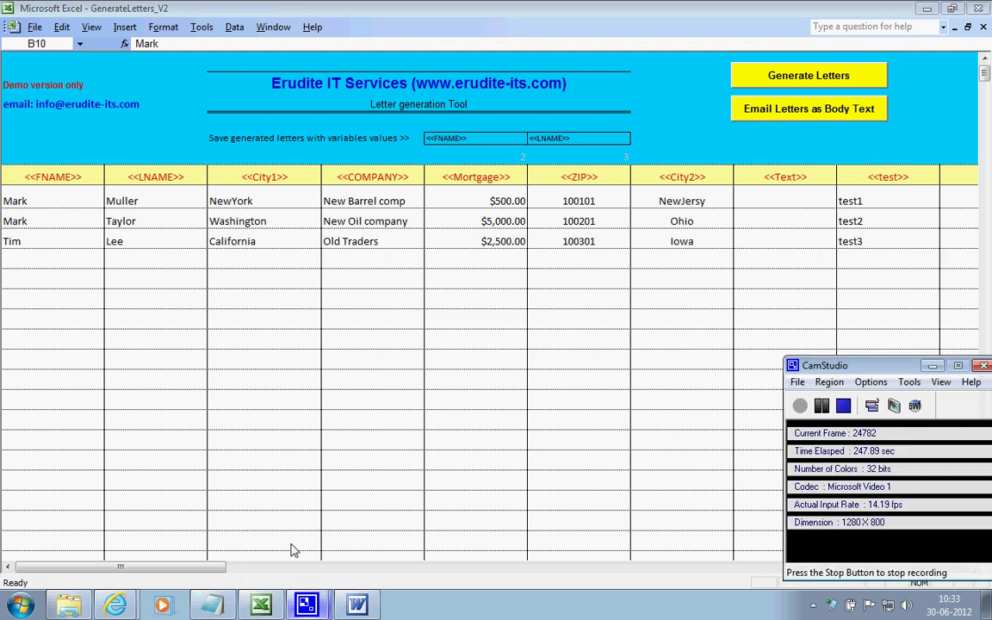